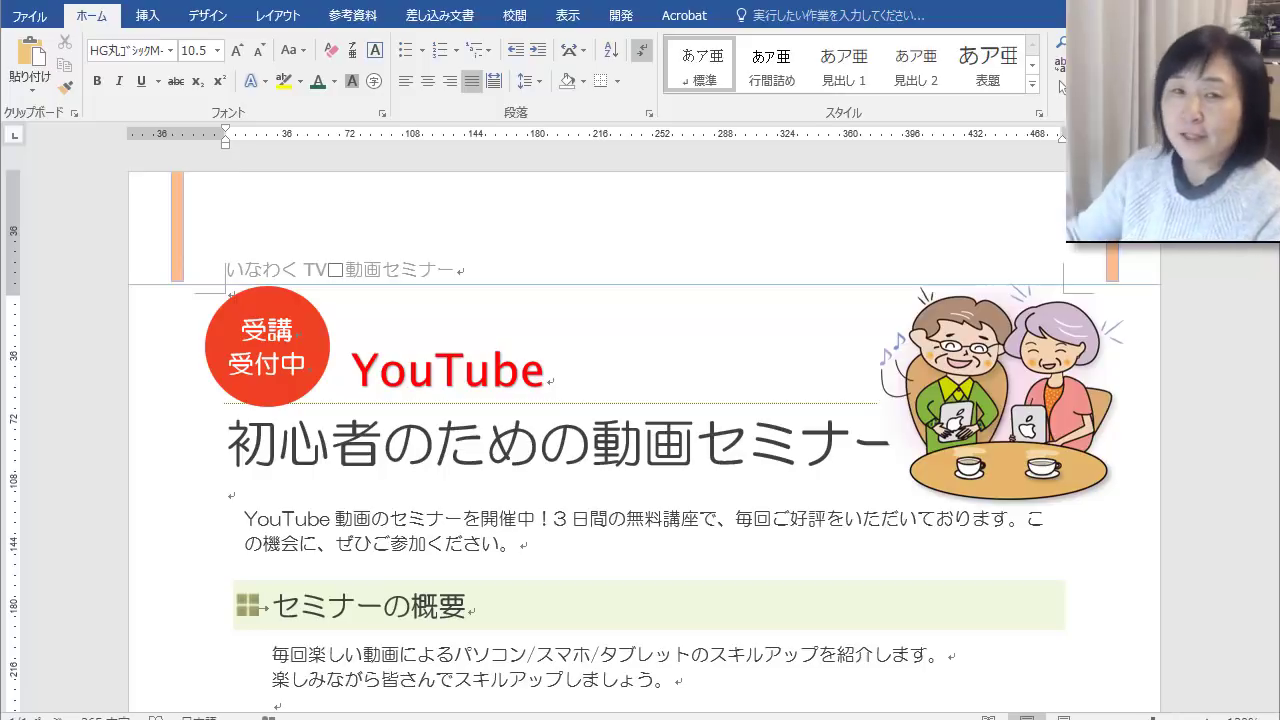
Insert a 5-column, 2-row table below the date paragraph, set to fit column widths to contents
scroll(929, 540, "down", 3)
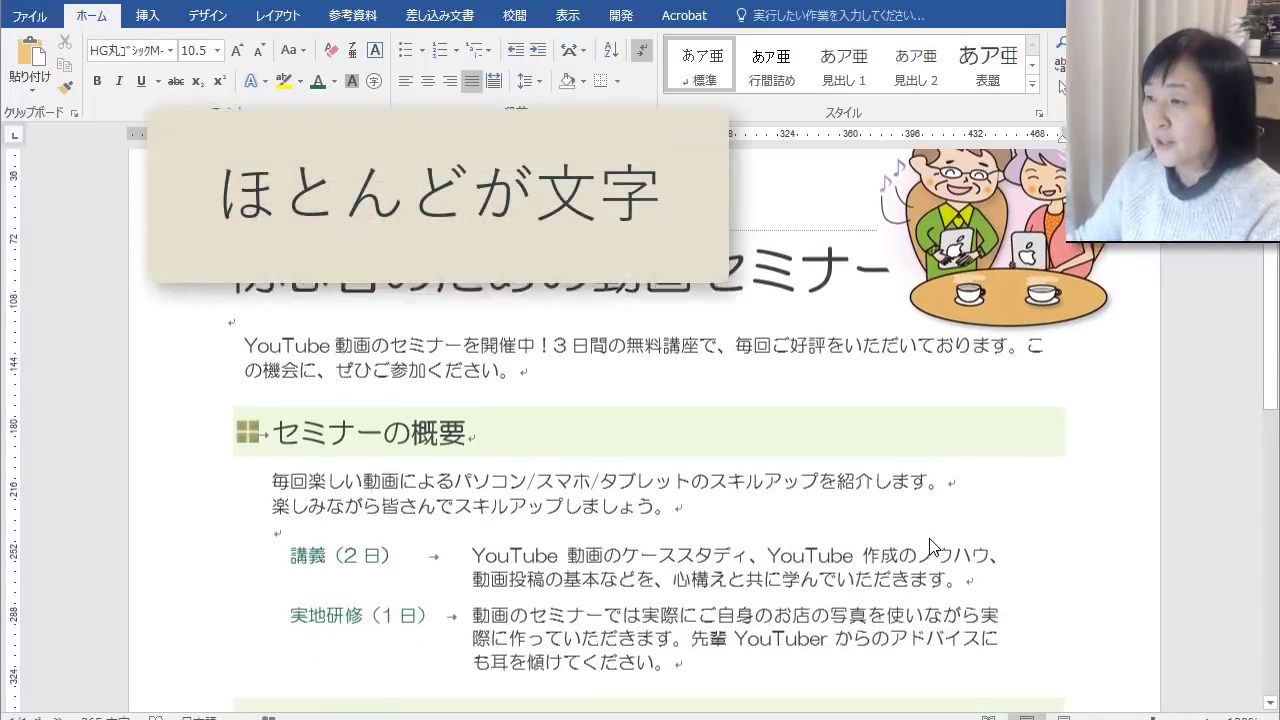
scroll(929, 545, "down", 3)
scroll(932, 550, "down", 2)
scroll(925, 555, "down", 2)
scroll(920, 556, "down", 2)
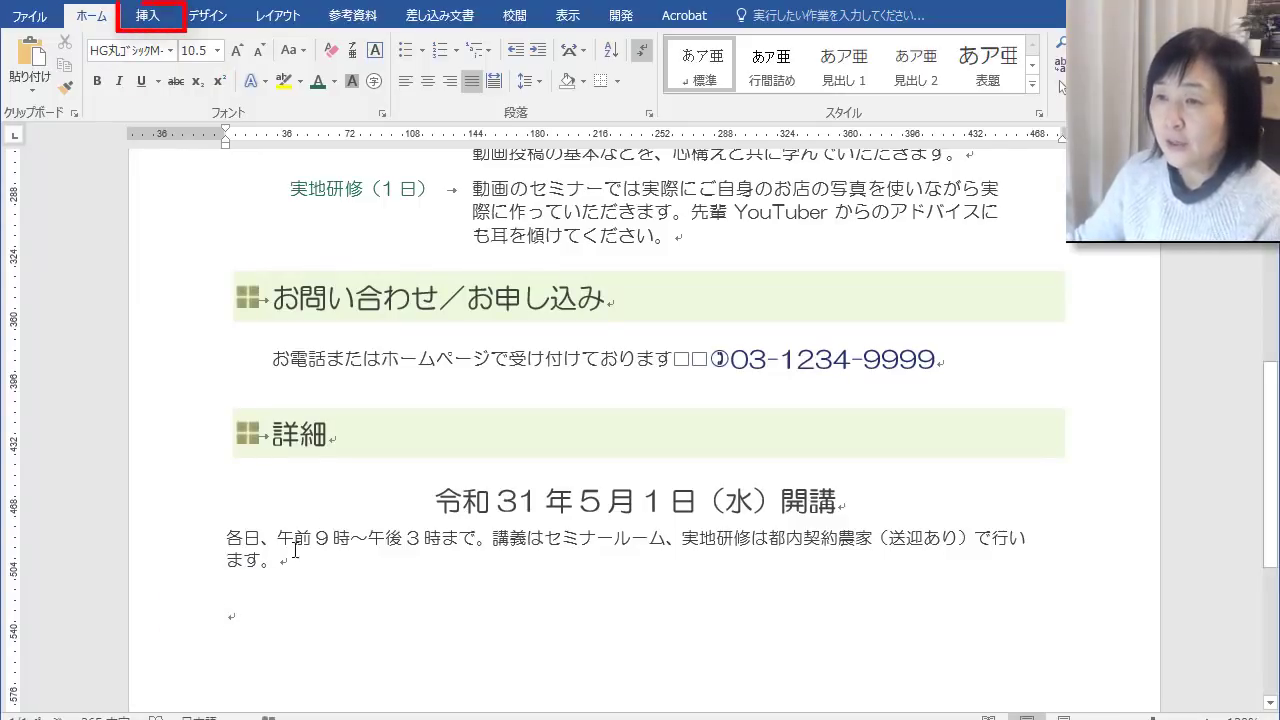
left_click(155, 20)
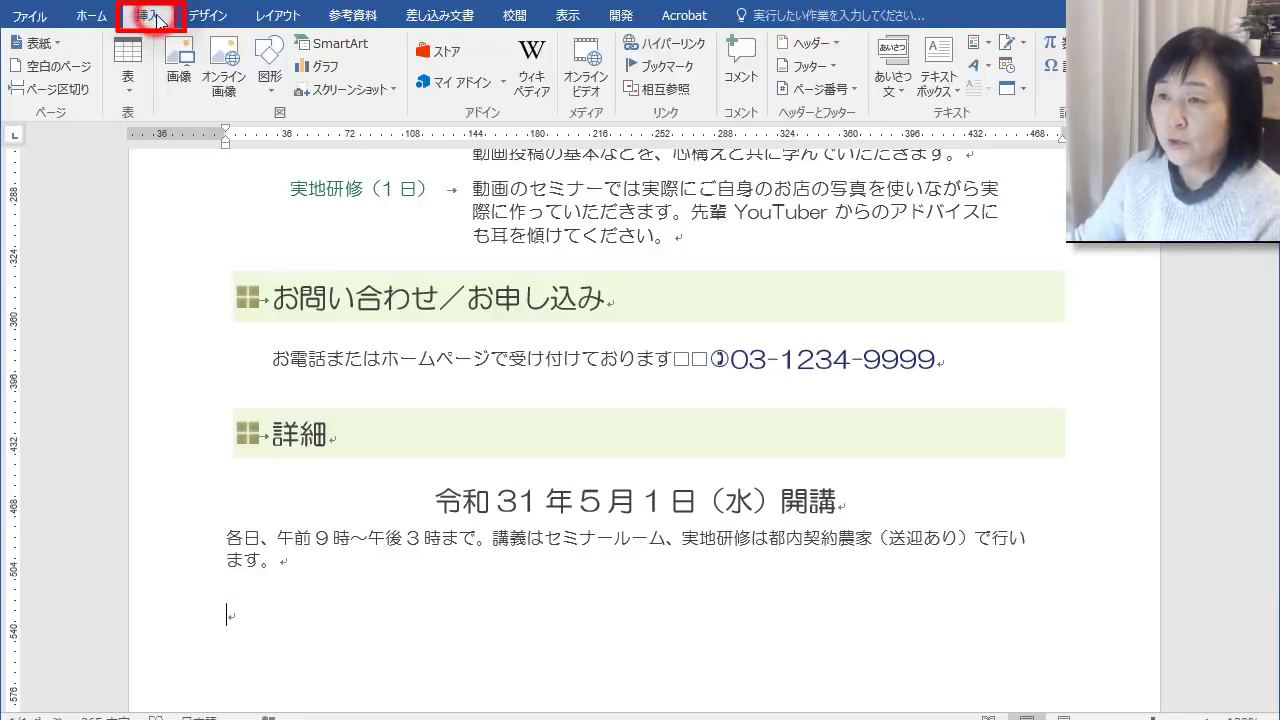
left_click(126, 78)
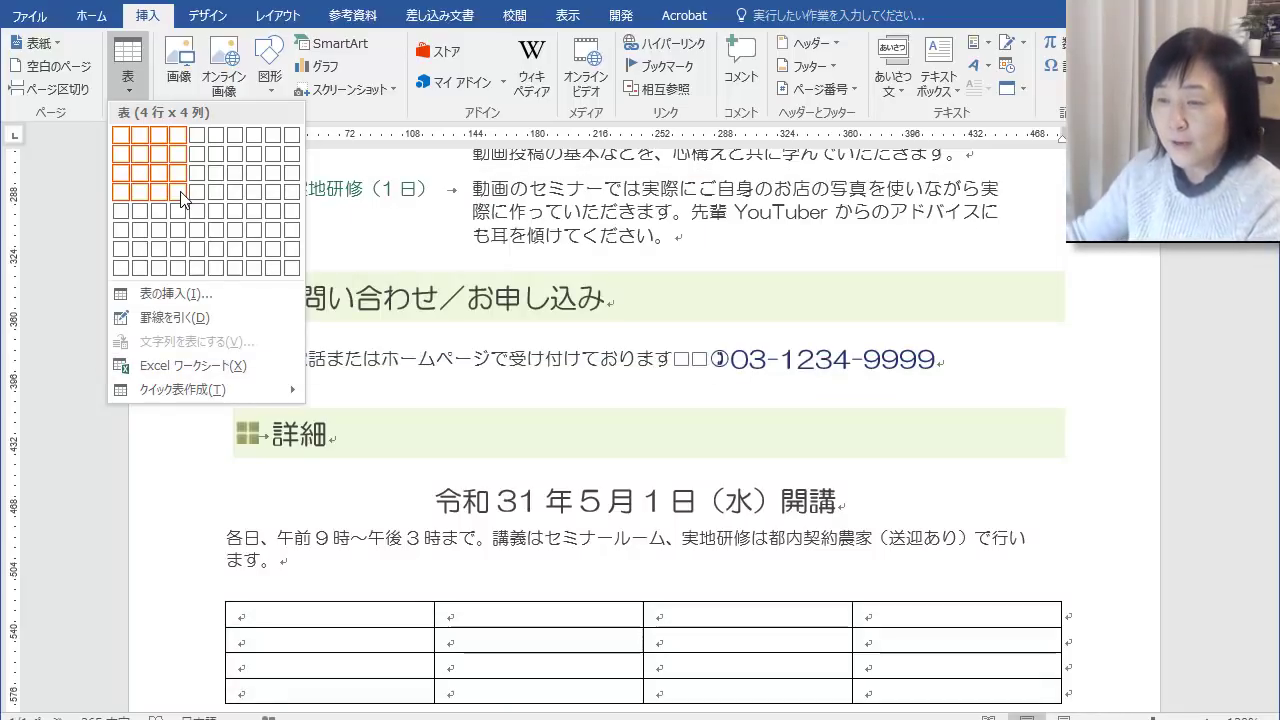
left_click(236, 296)
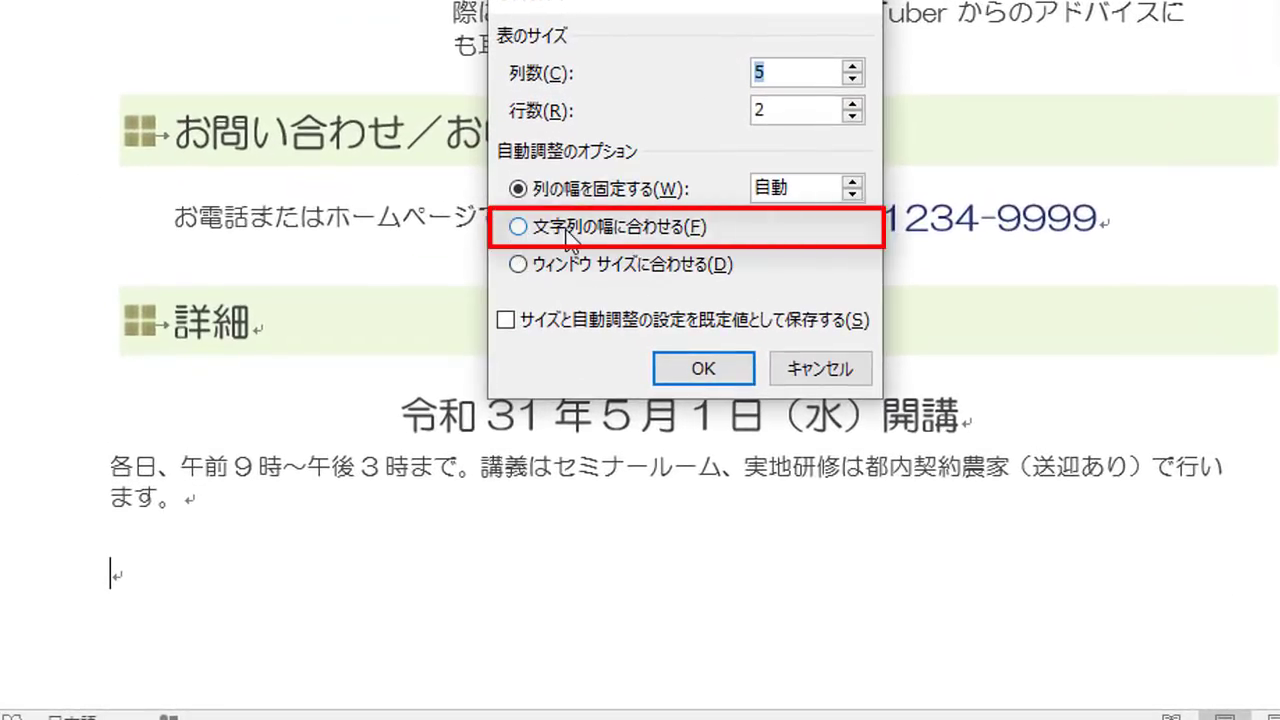
left_click(566, 228)
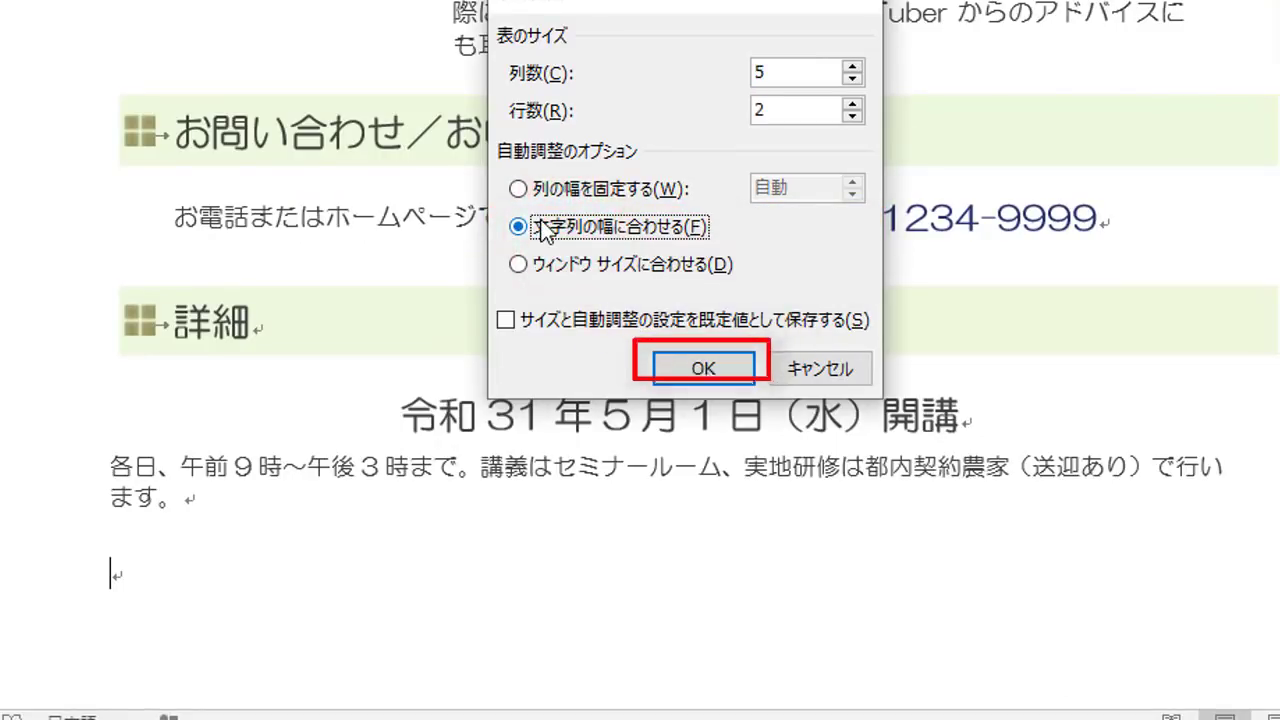
left_click(734, 374)
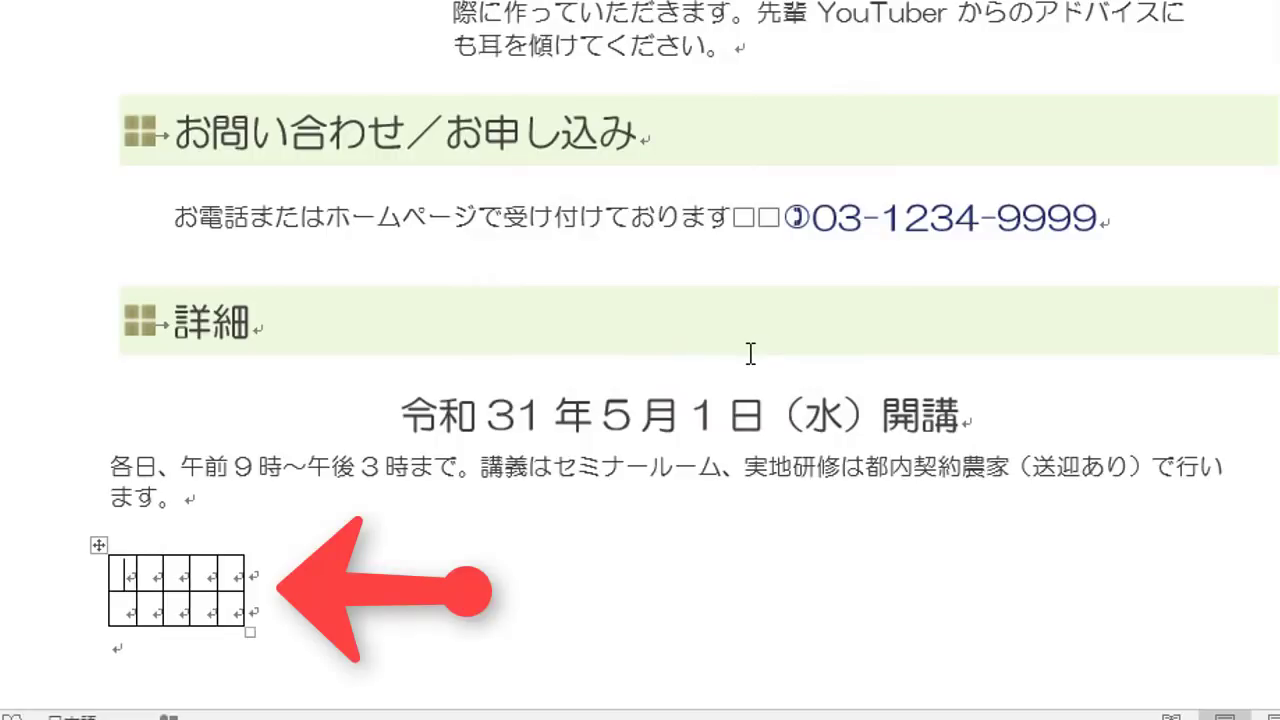
Type ああああ, いいい and うううう into the first three cells of the top row
type("ああああ")
key("Return")
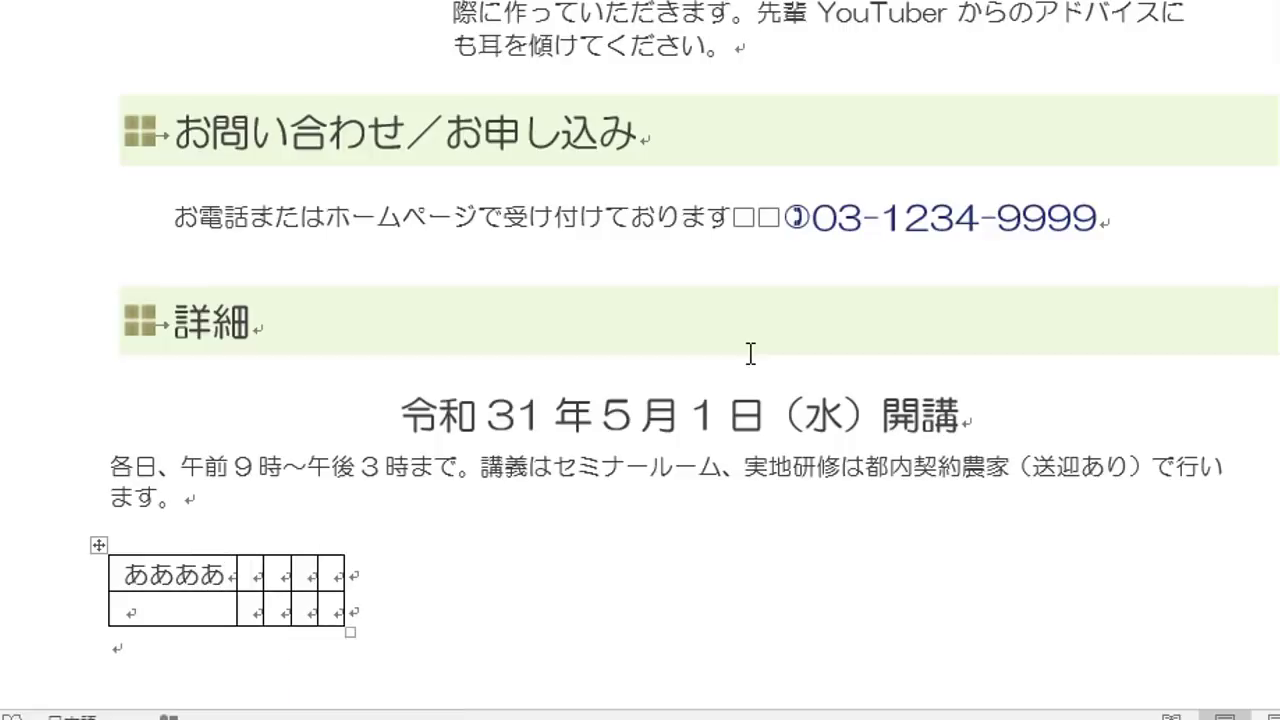
key("Tab")
type("いいい")
key("Return")
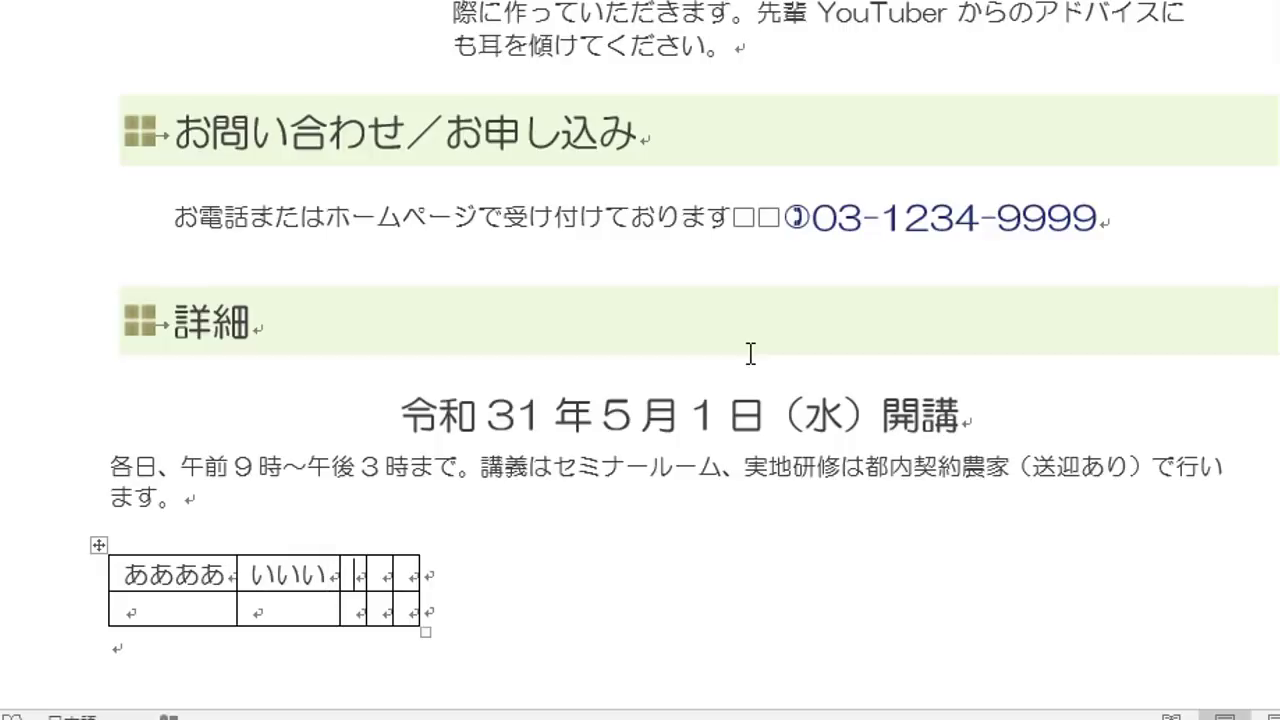
type("うううう")
key("Return")
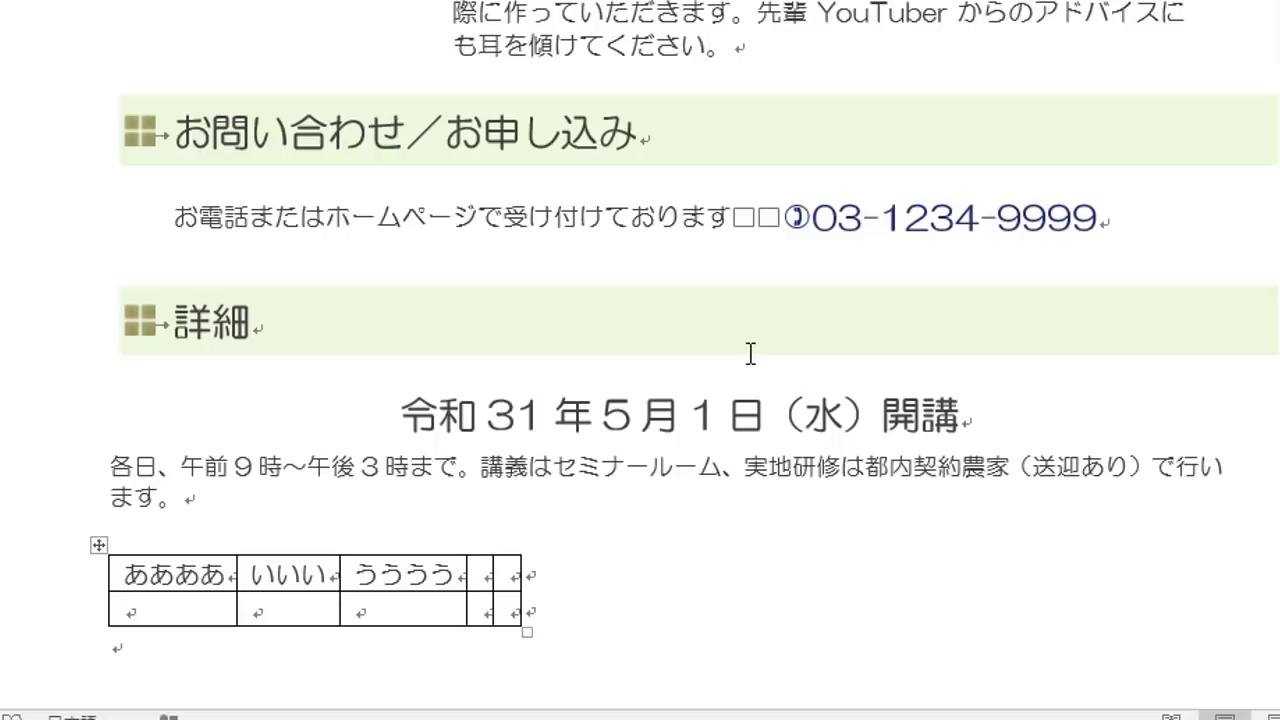
Type えええええええ and おおお into the fourth and fifth top-row cells
key("Tab")
type("えええええ")
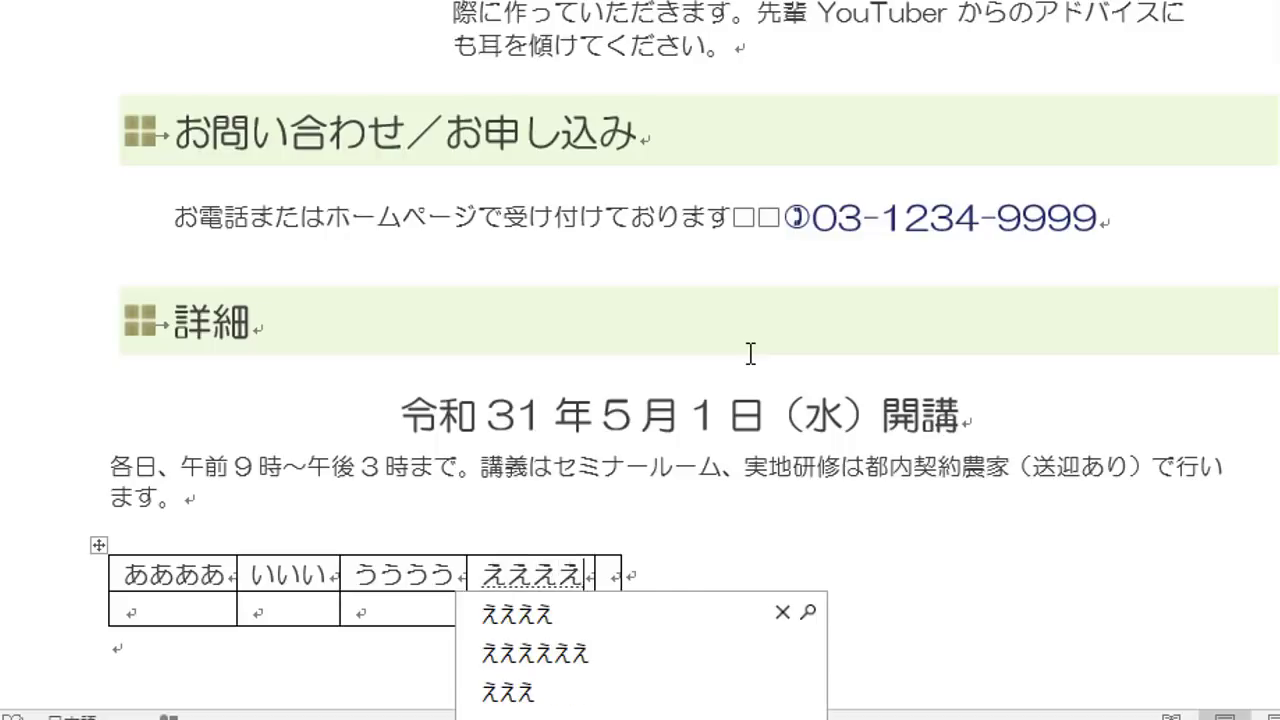
type("ええ")
key("Return")
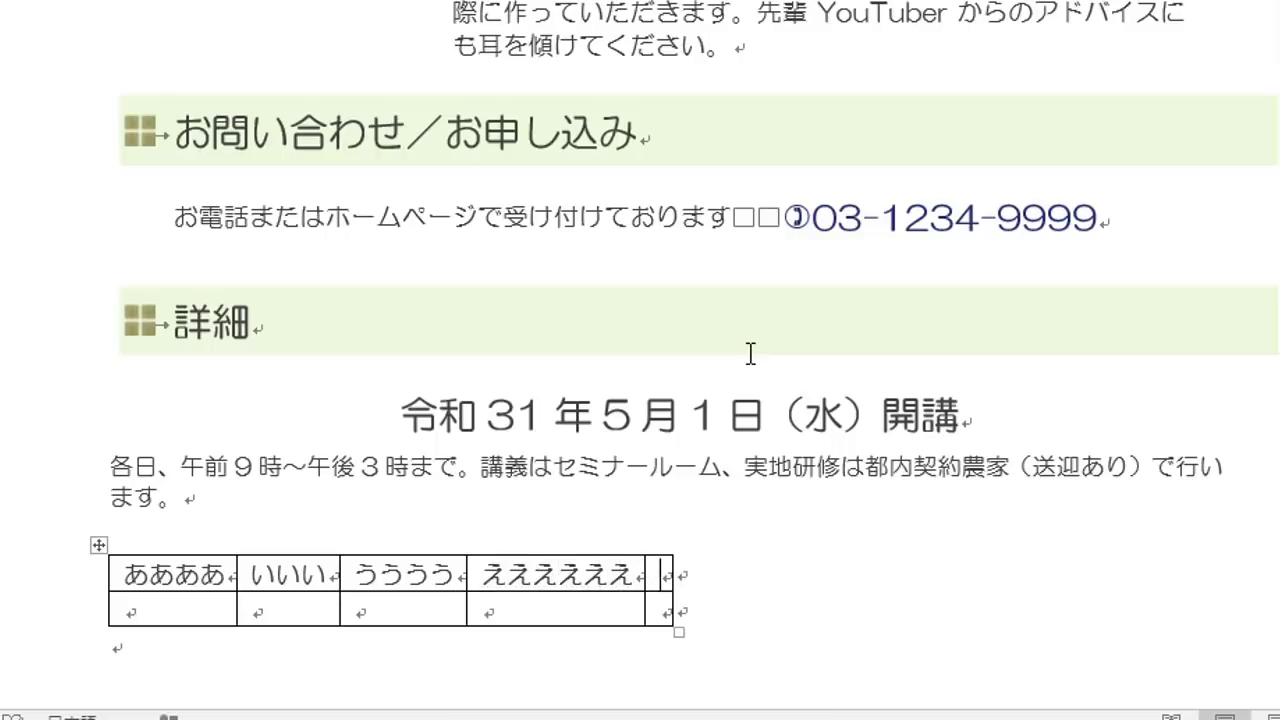
key("Tab")
type("おおお")
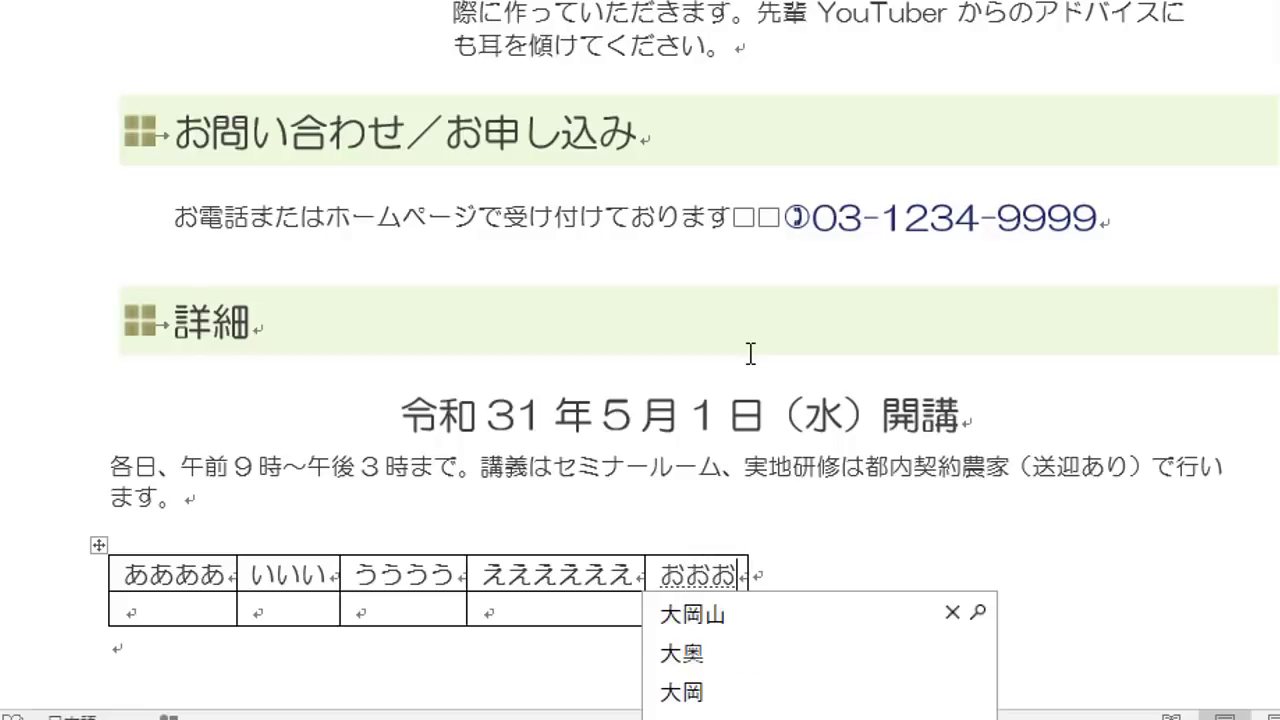
key("Return")
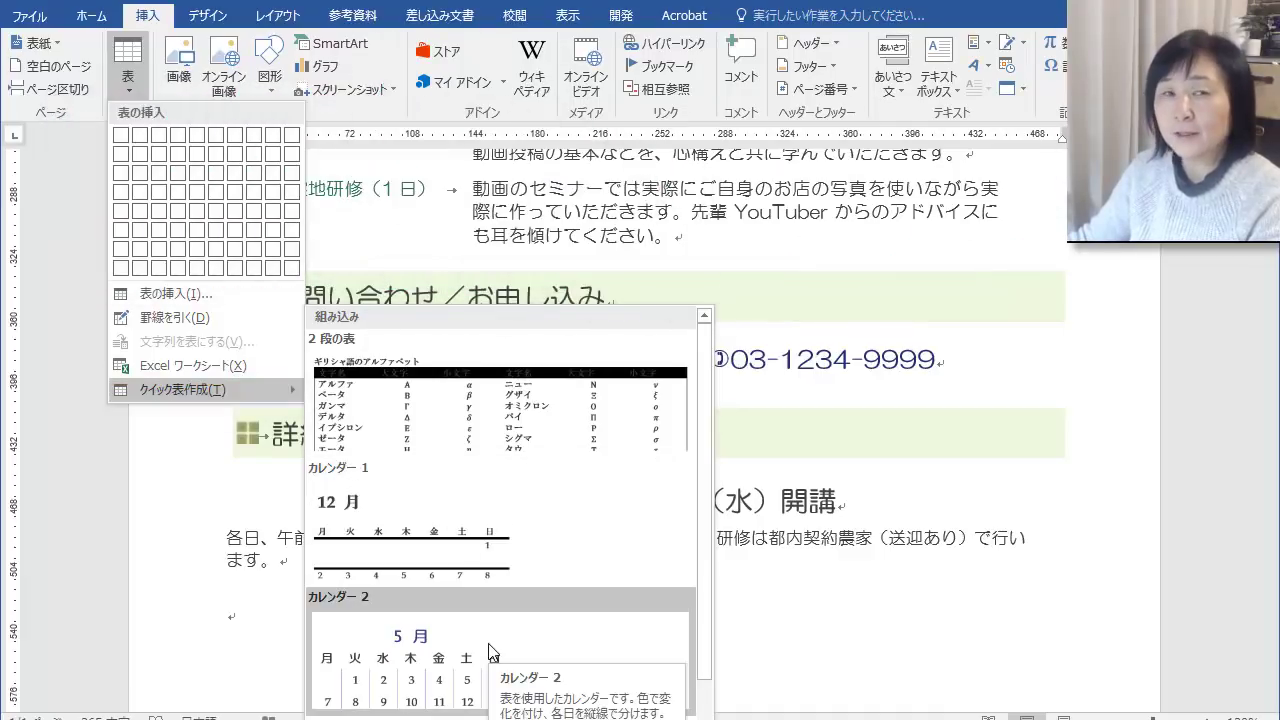
Scroll down to view the finished fee table with 合計 totals of 11,500 and 14,000
scroll(493, 648, "down", 5)
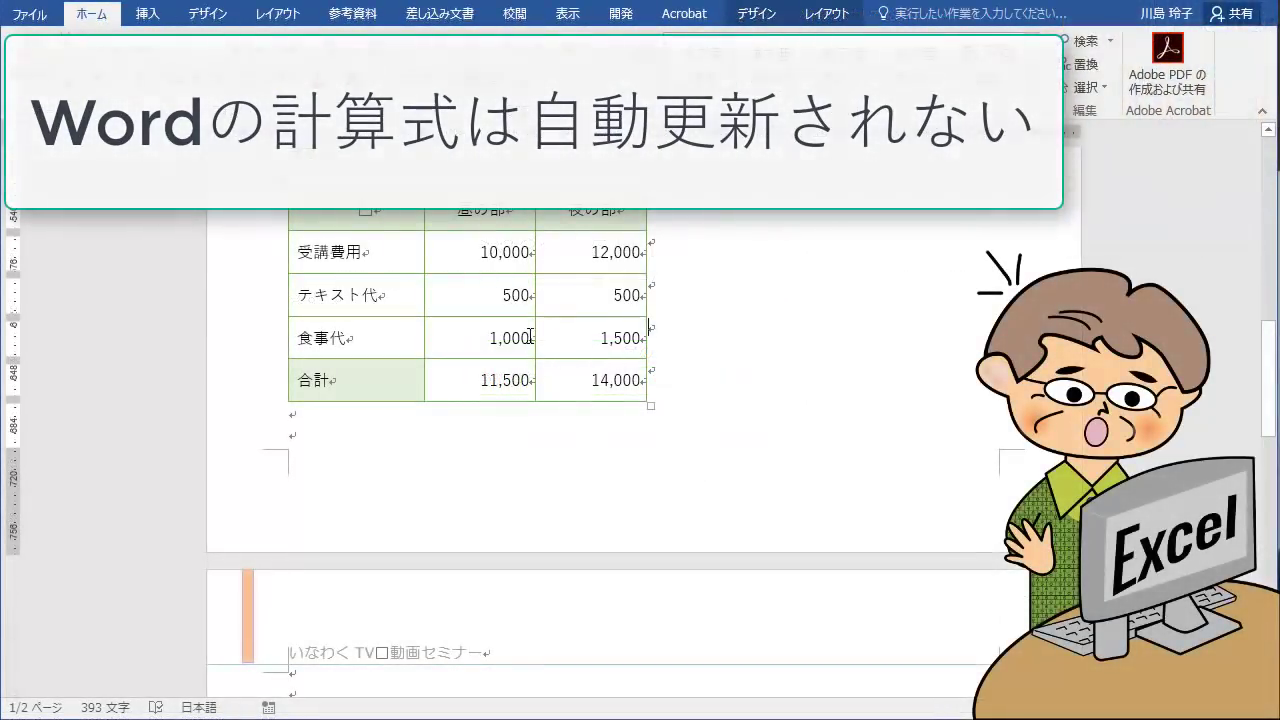
left_click(528, 295)
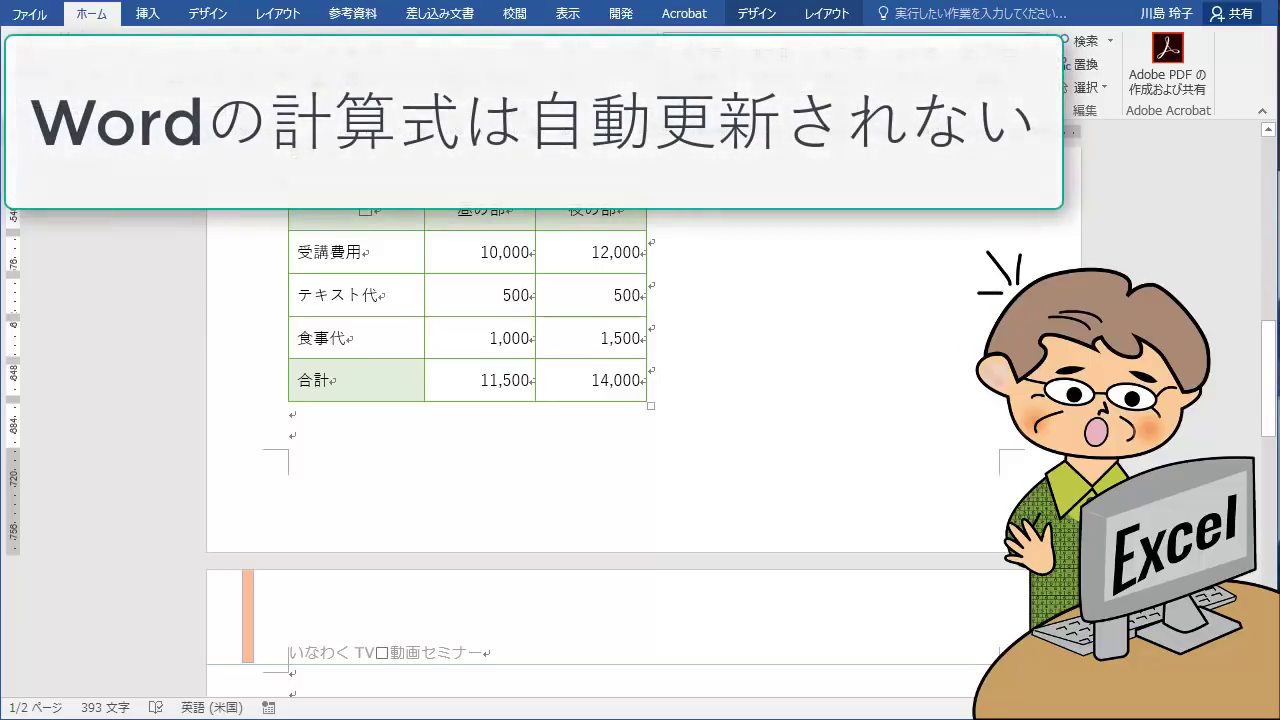
type("1")
left_click(514, 383)
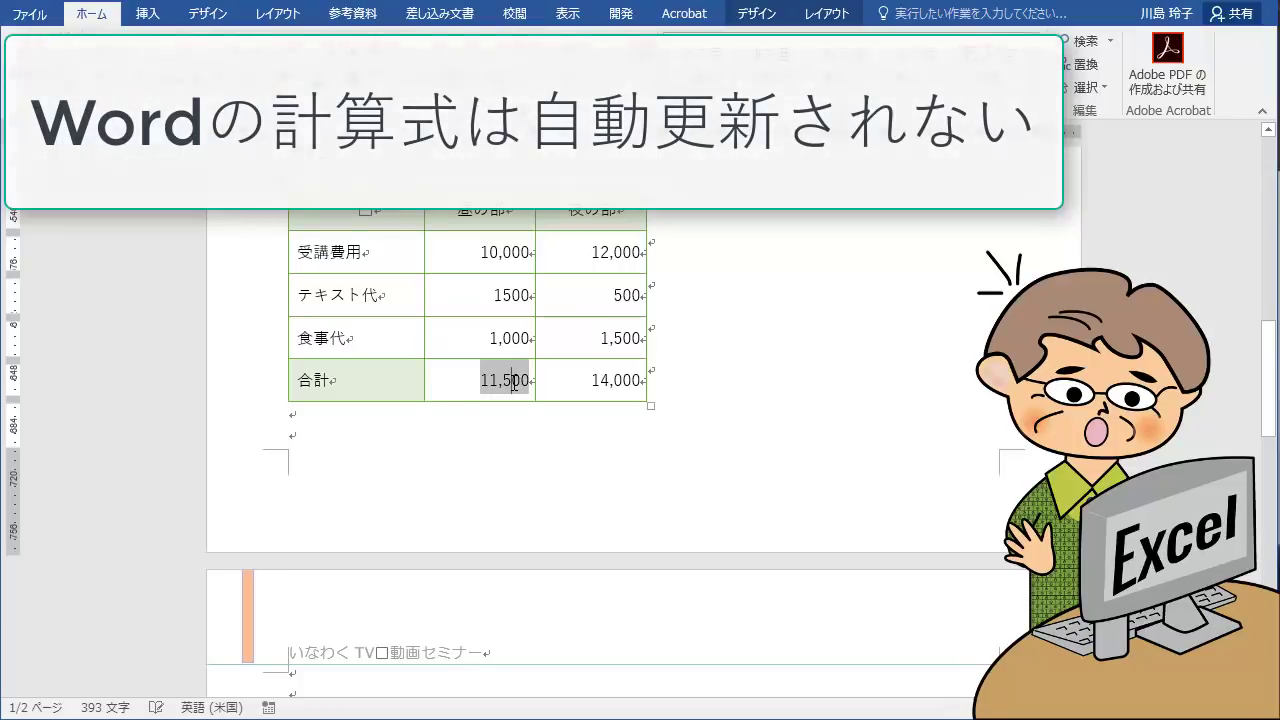
right_click(514, 383)
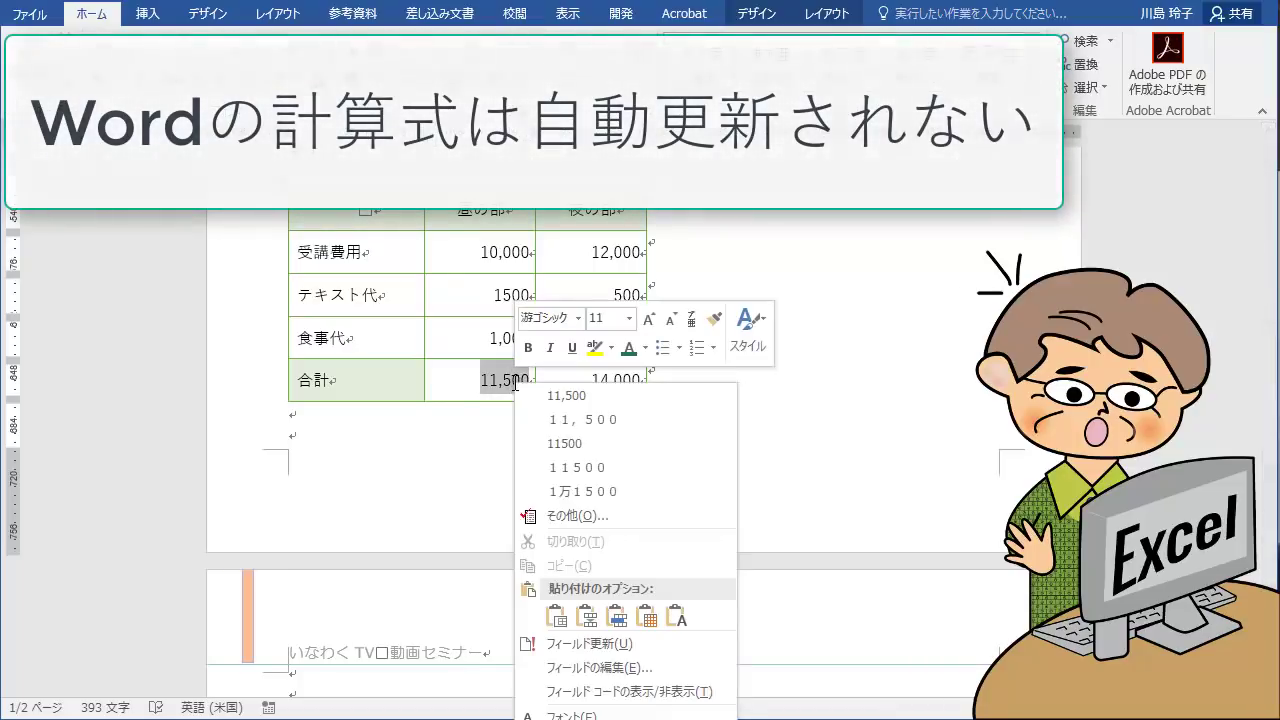
left_click(702, 642)
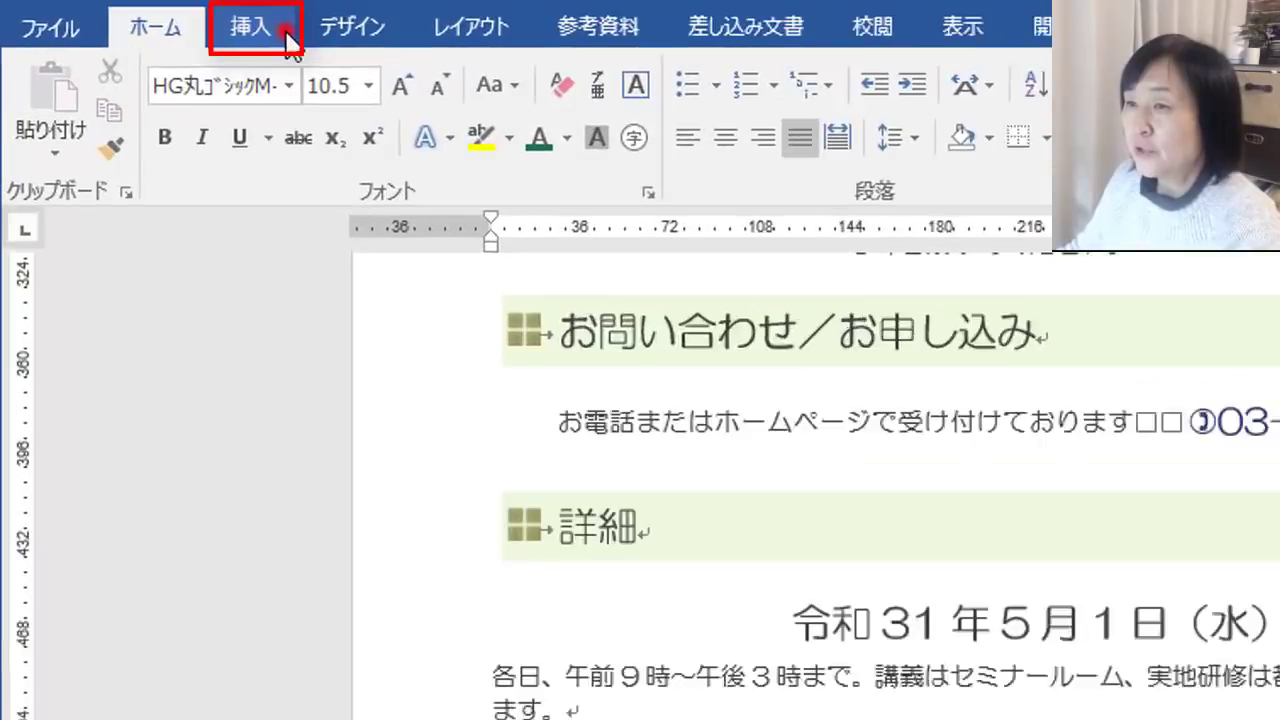
Embed a new Excel worksheet in the flyer using the Excel ワークシート table option
left_click(147, 15)
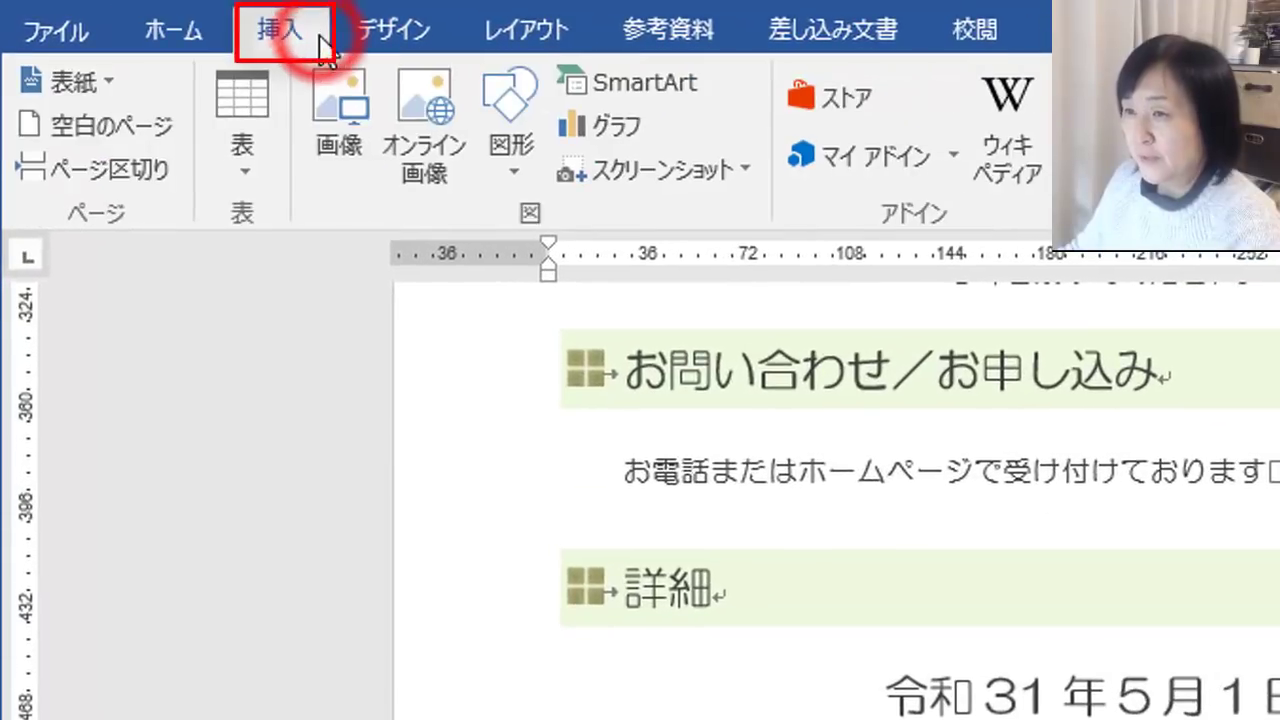
left_click(237, 93)
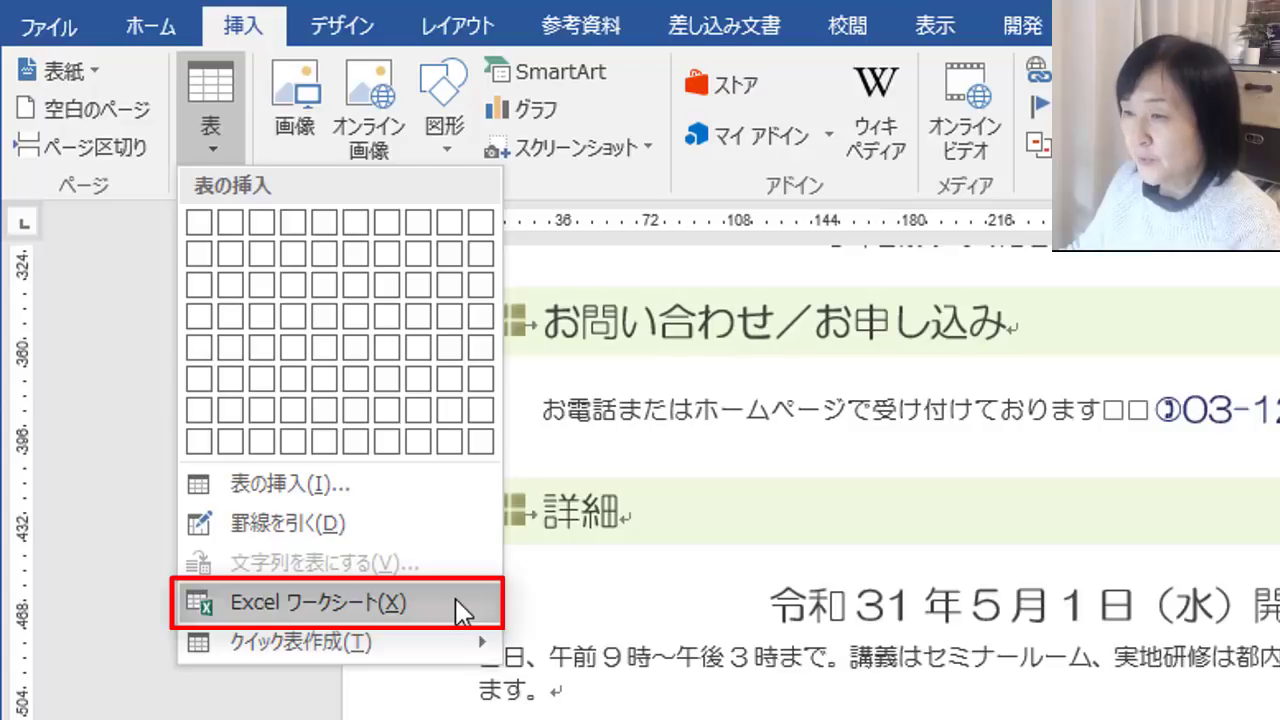
left_click(460, 605)
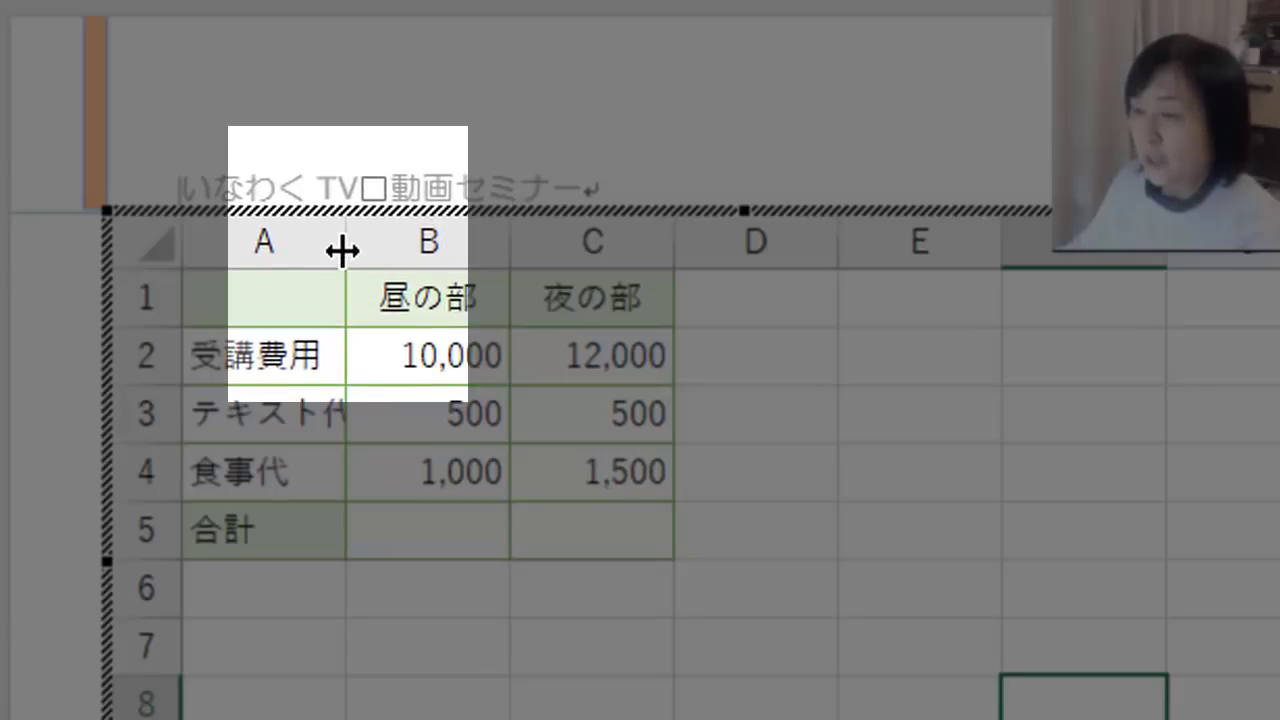
Widen column A, then columns B–C, of the embedded sheet and select cell B5
left_click(342, 250)
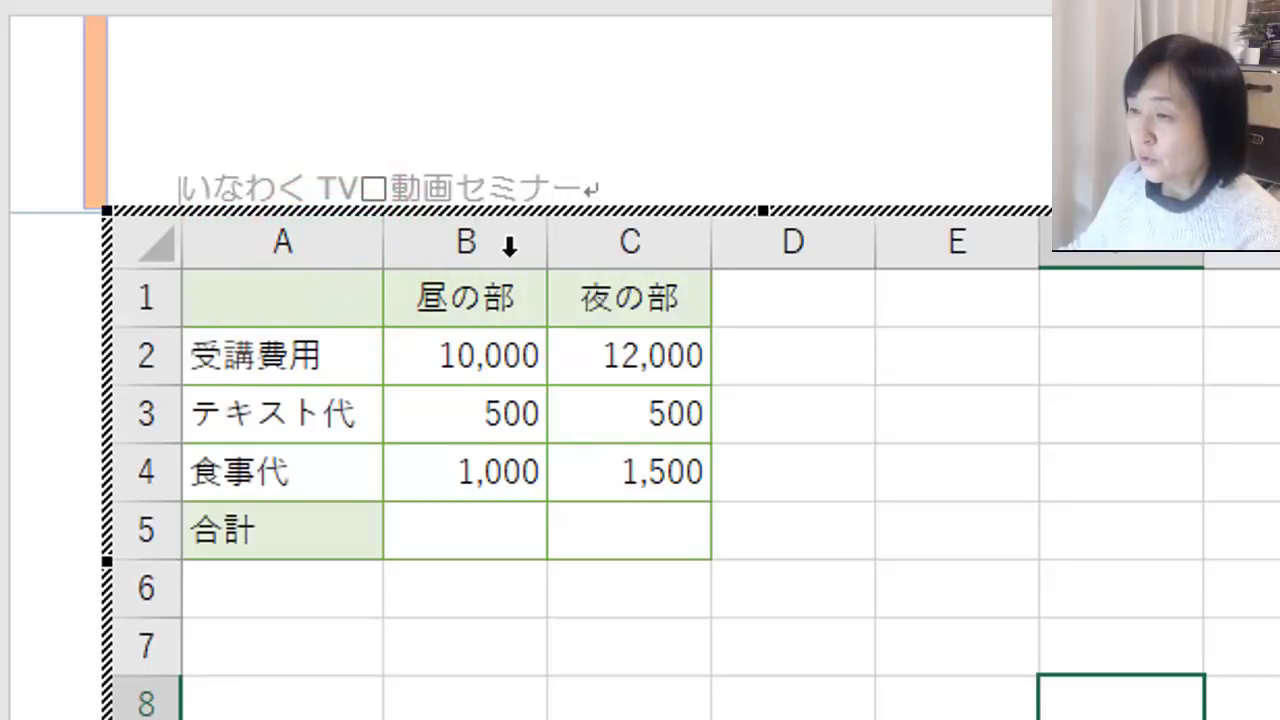
left_click_drag(485, 245, 585, 240)
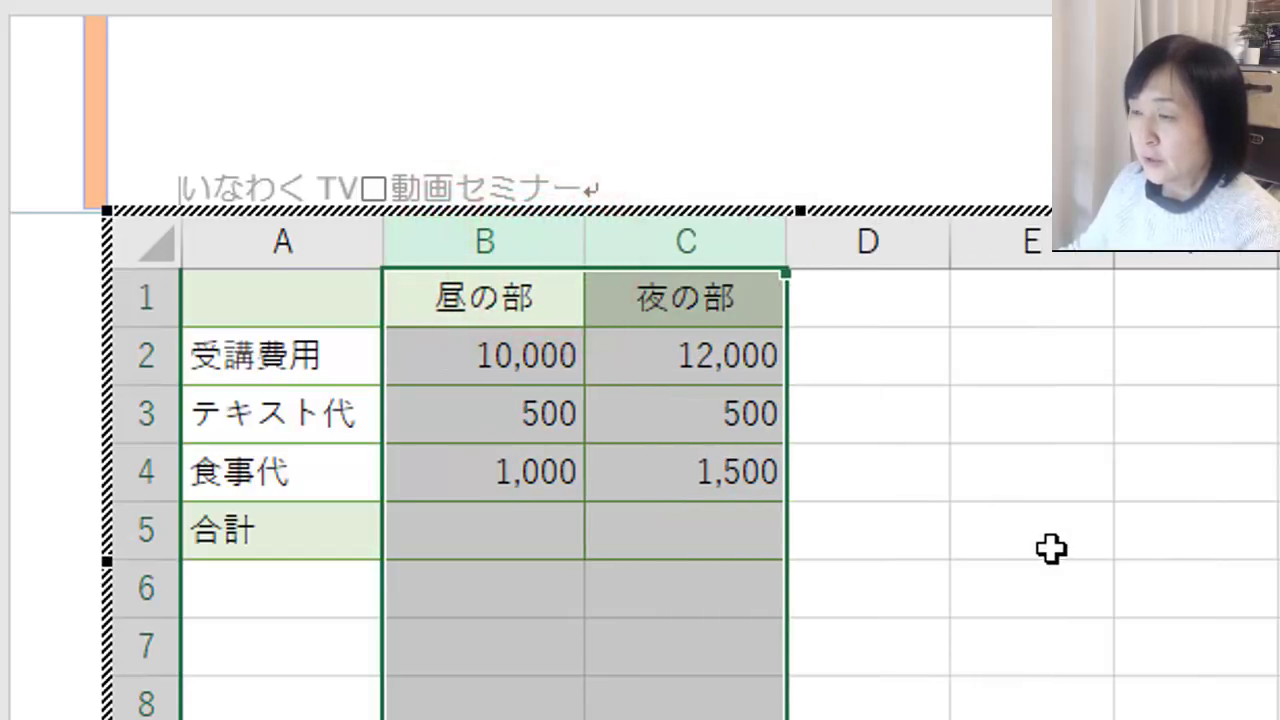
left_click(1180, 586)
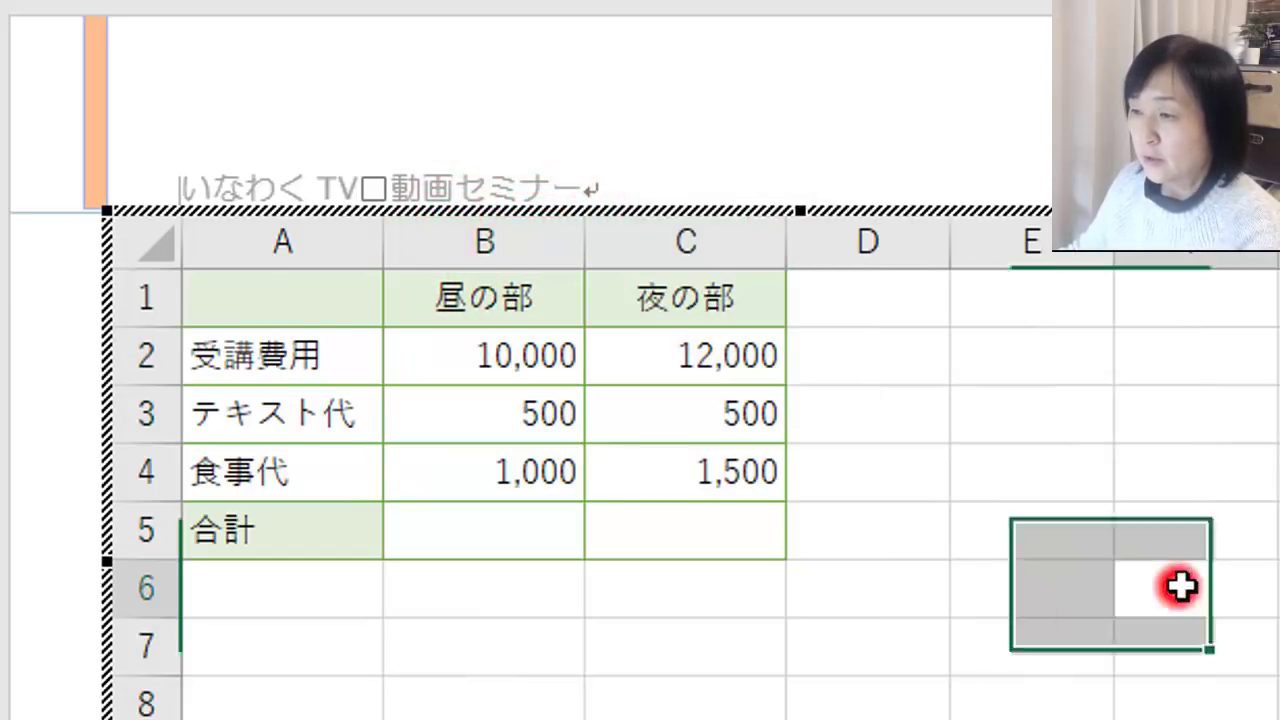
left_click(492, 530)
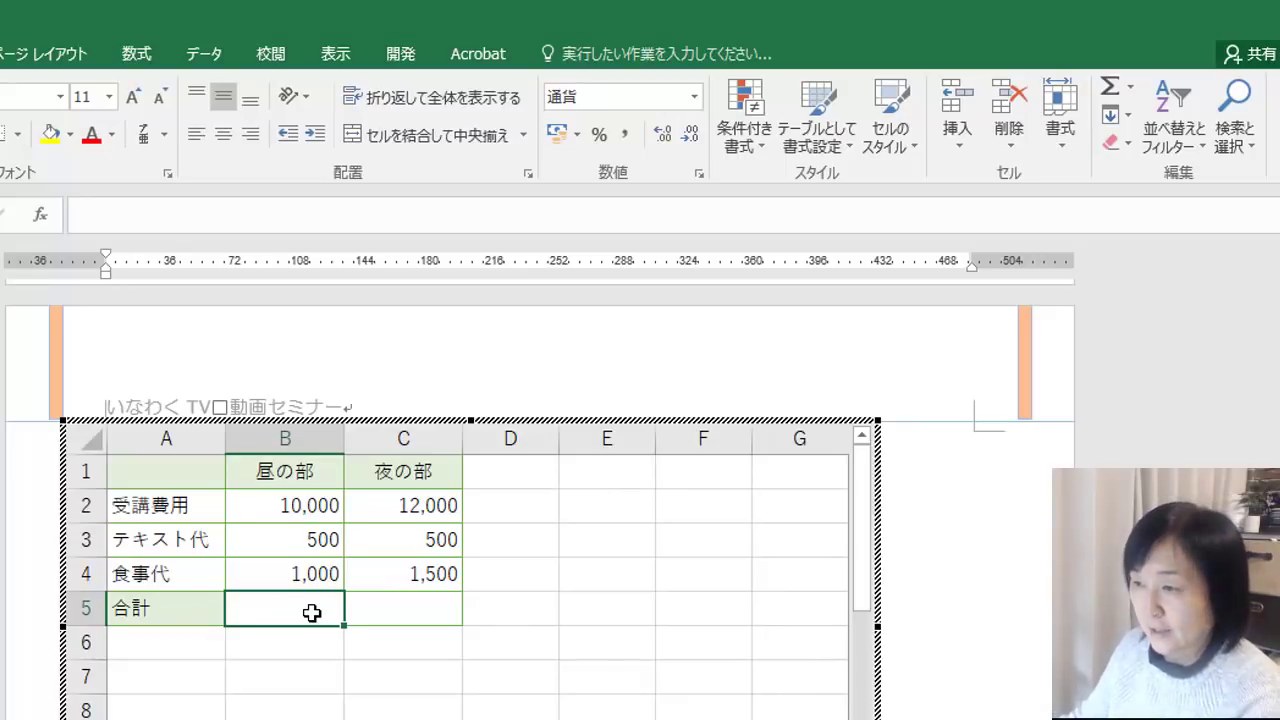
AutoSum the 昼の部 fees in B5 and copy the formula to C5, totalling 11,500 and 14,000
left_click(1110, 90)
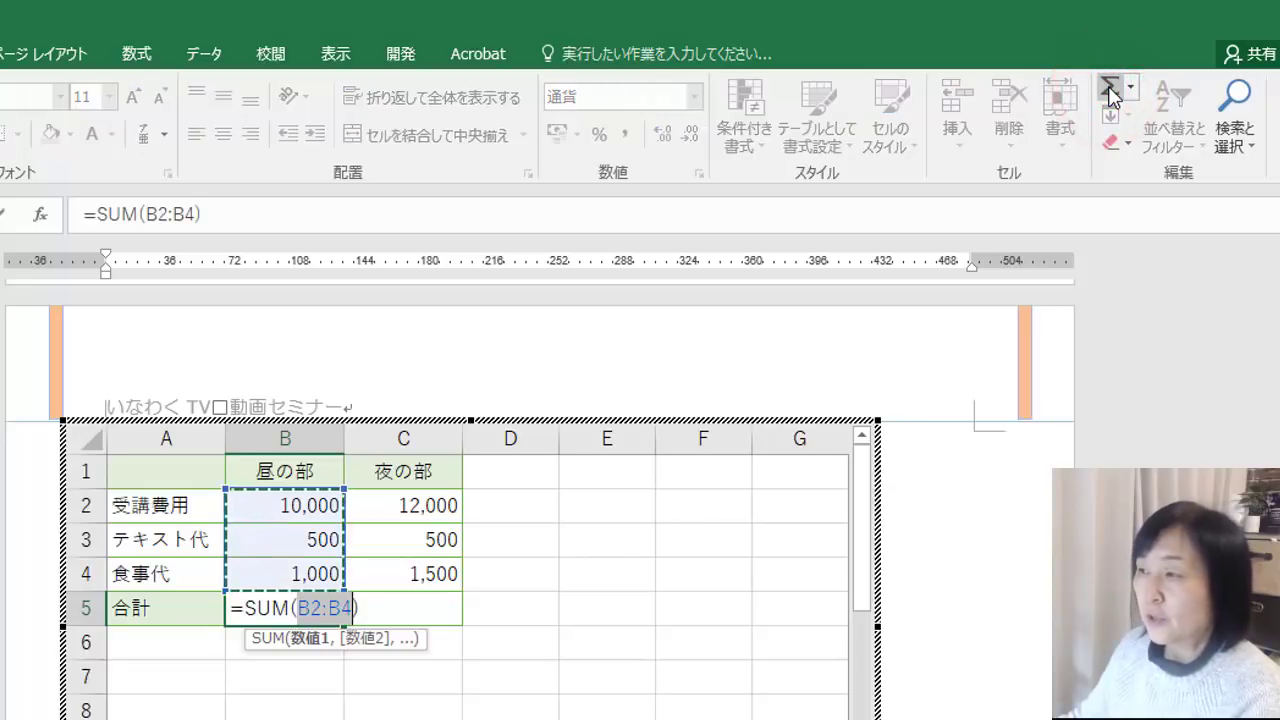
left_click(1110, 90)
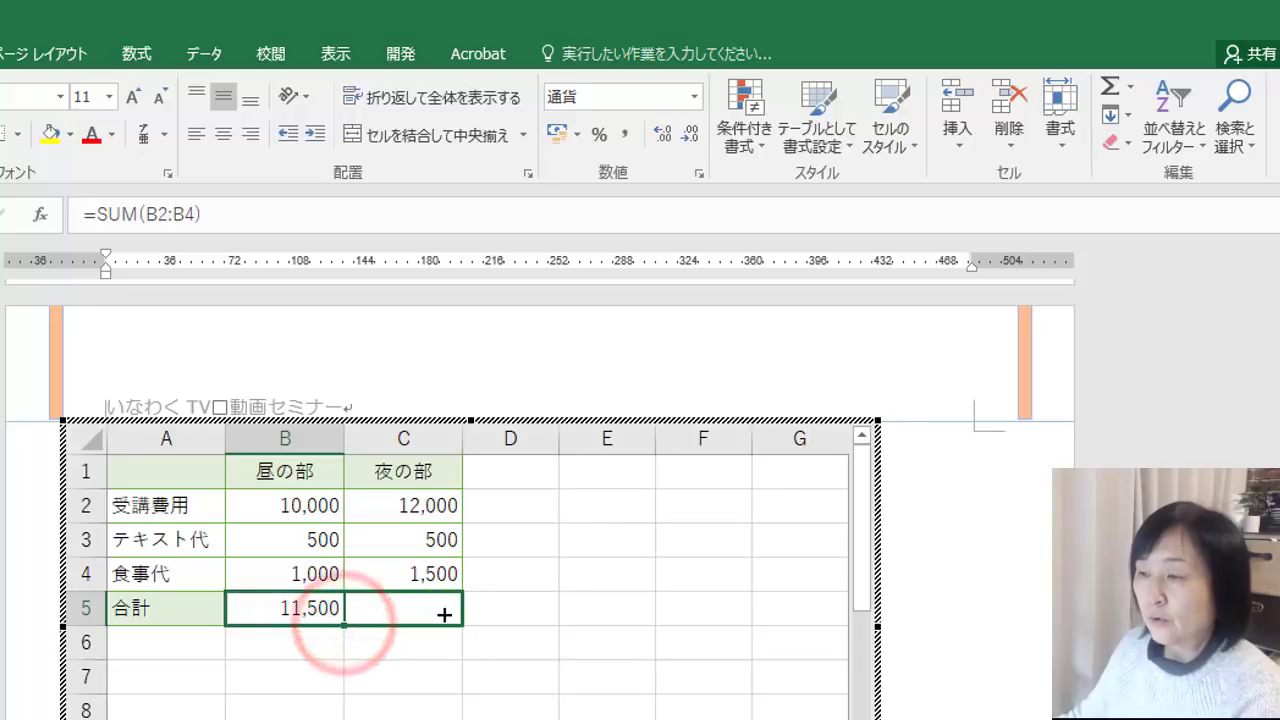
left_click_drag(344, 624, 443, 608)
left_click(688, 544)
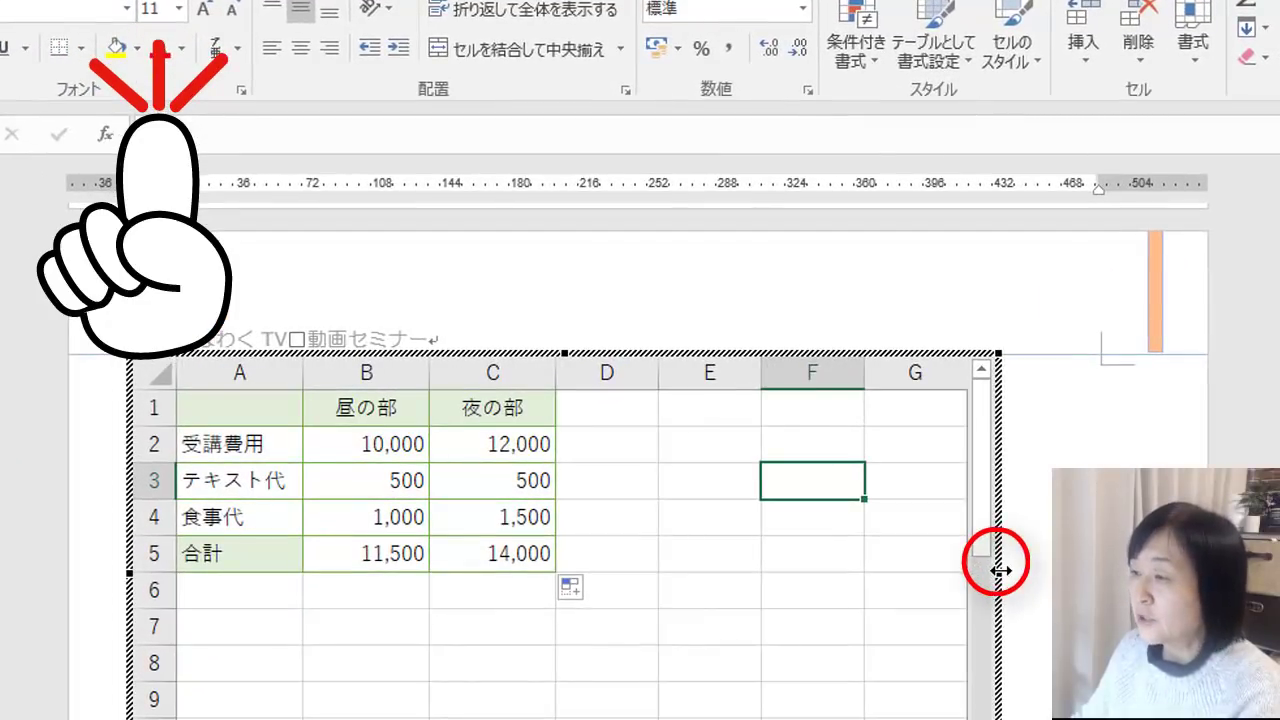
Trim the embedded worksheet's frame to end after column C and below row 5
mouse_move(1001, 570)
left_mouse_down()
mouse_move(826, 563)
mouse_move(723, 577)
mouse_move(598, 619)
left_mouse_up()
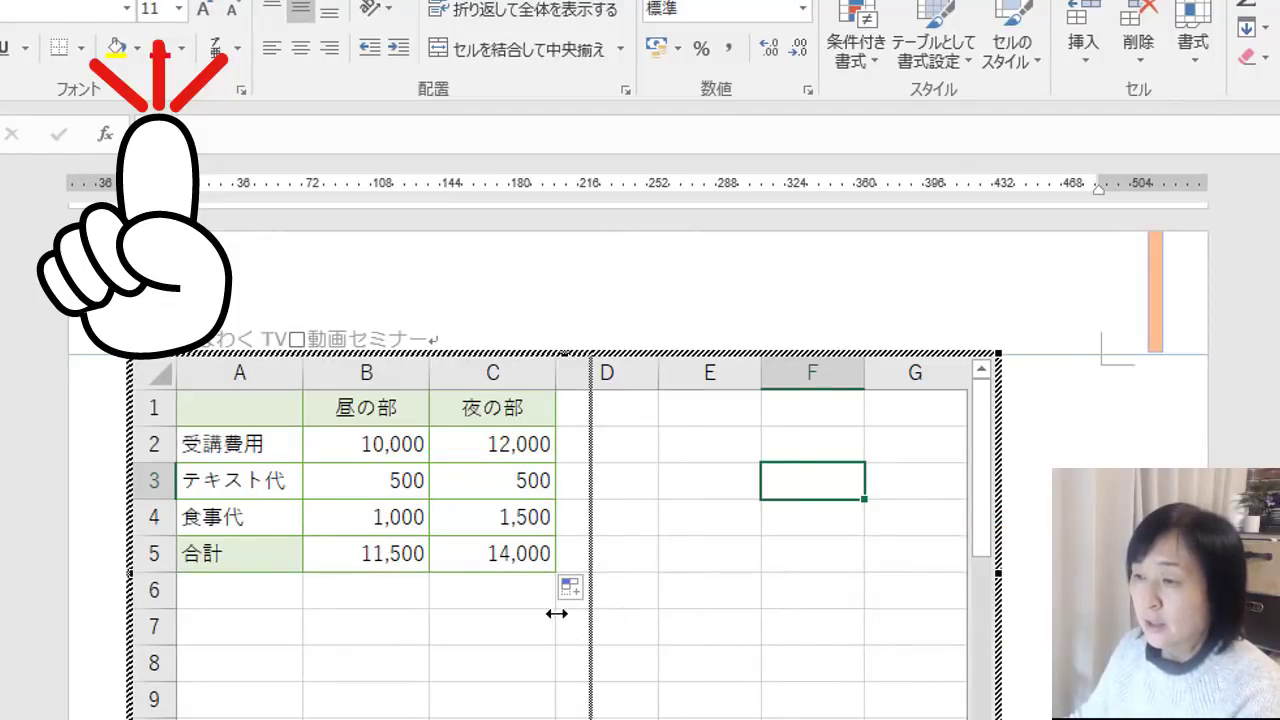
left_click_drag(557, 613, 560, 615)
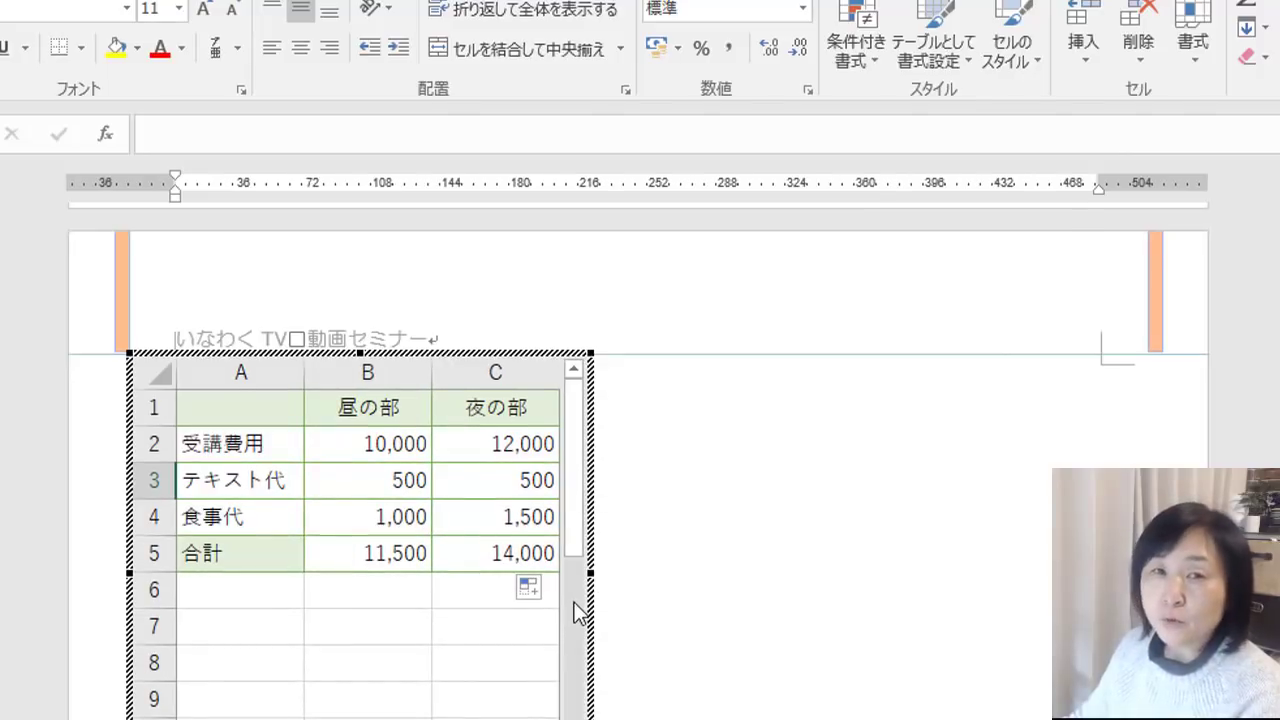
scroll(577, 590, "down", 2)
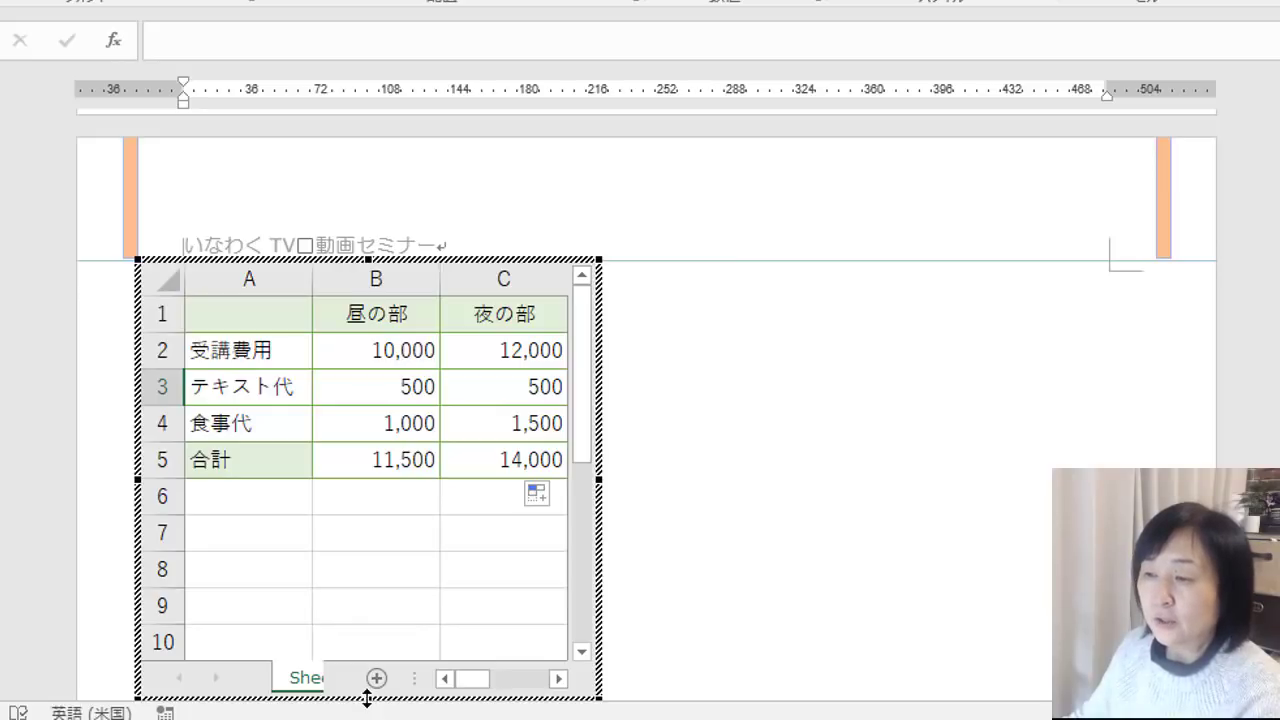
left_click_drag(367, 698, 372, 480)
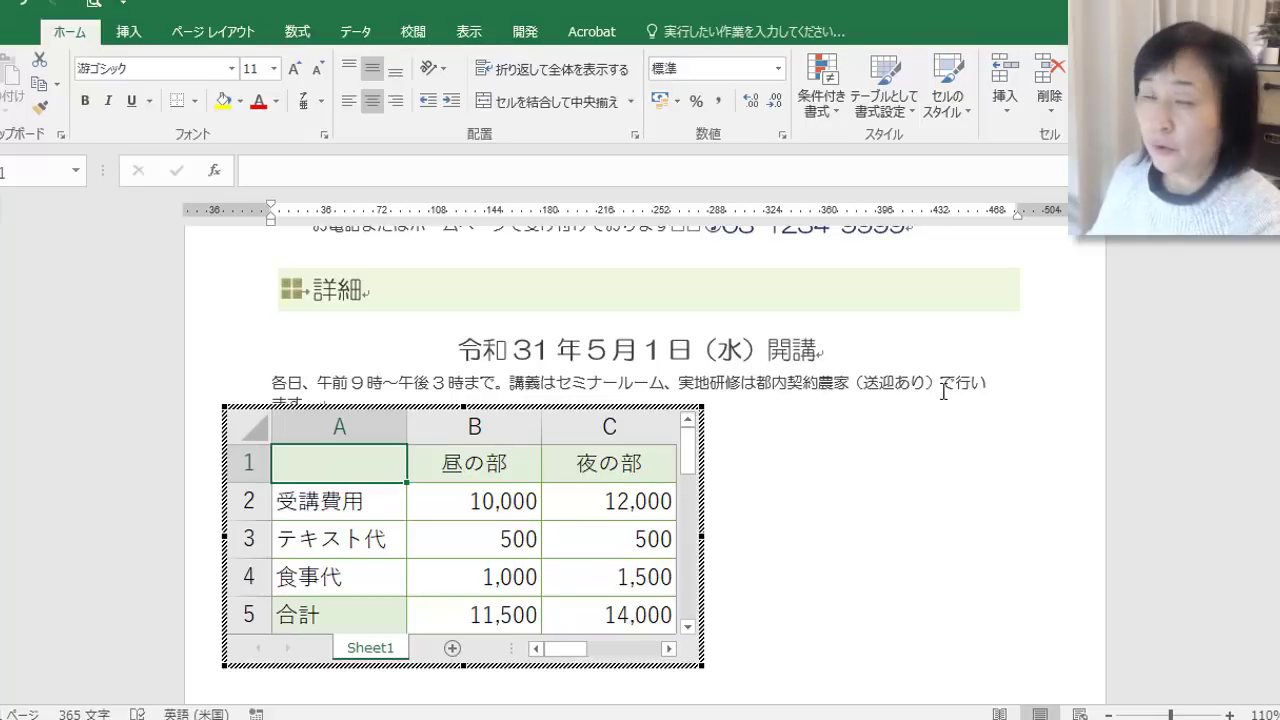
Exit editing of the embedded worksheet and select the fee table object
left_click(888, 368)
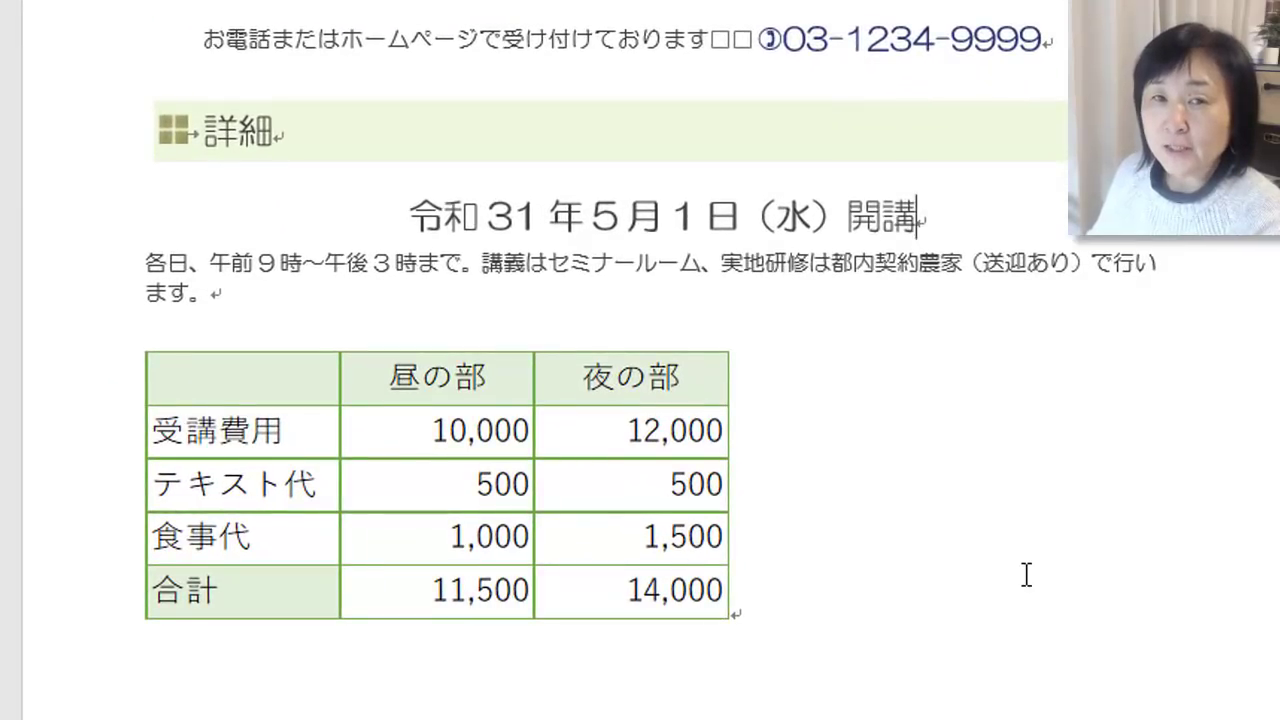
left_click(560, 462)
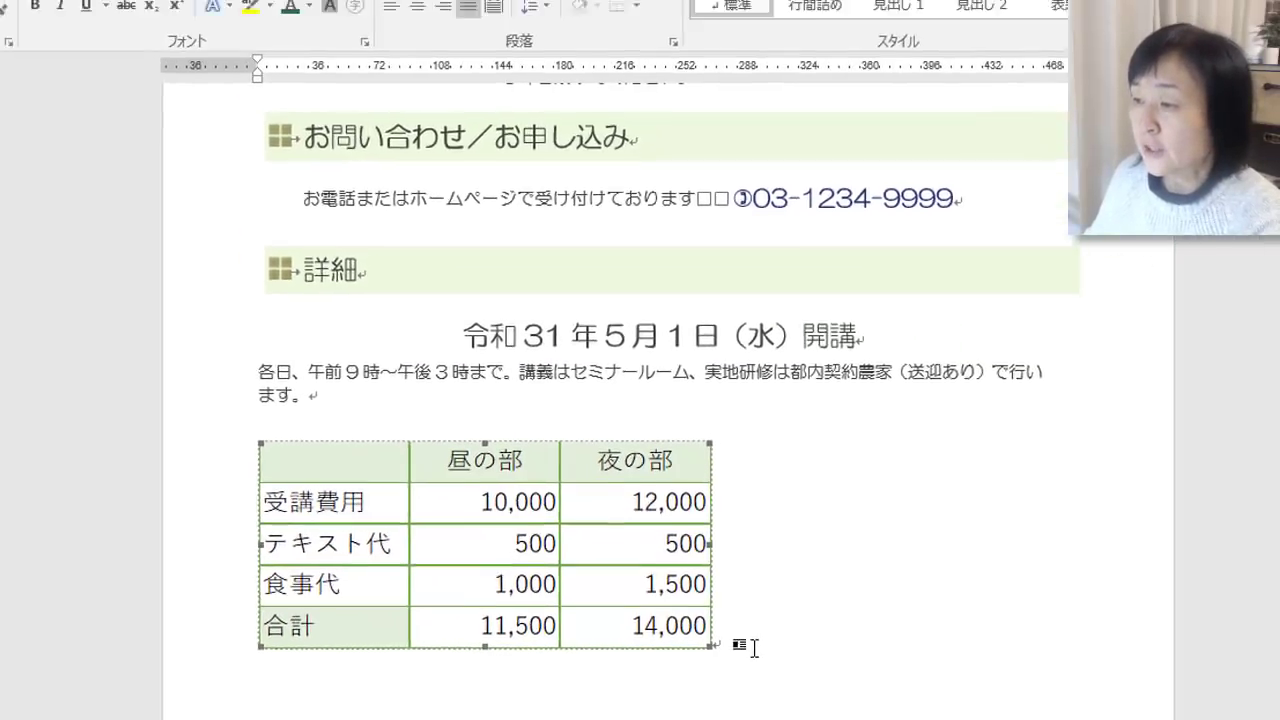
left_click(743, 657)
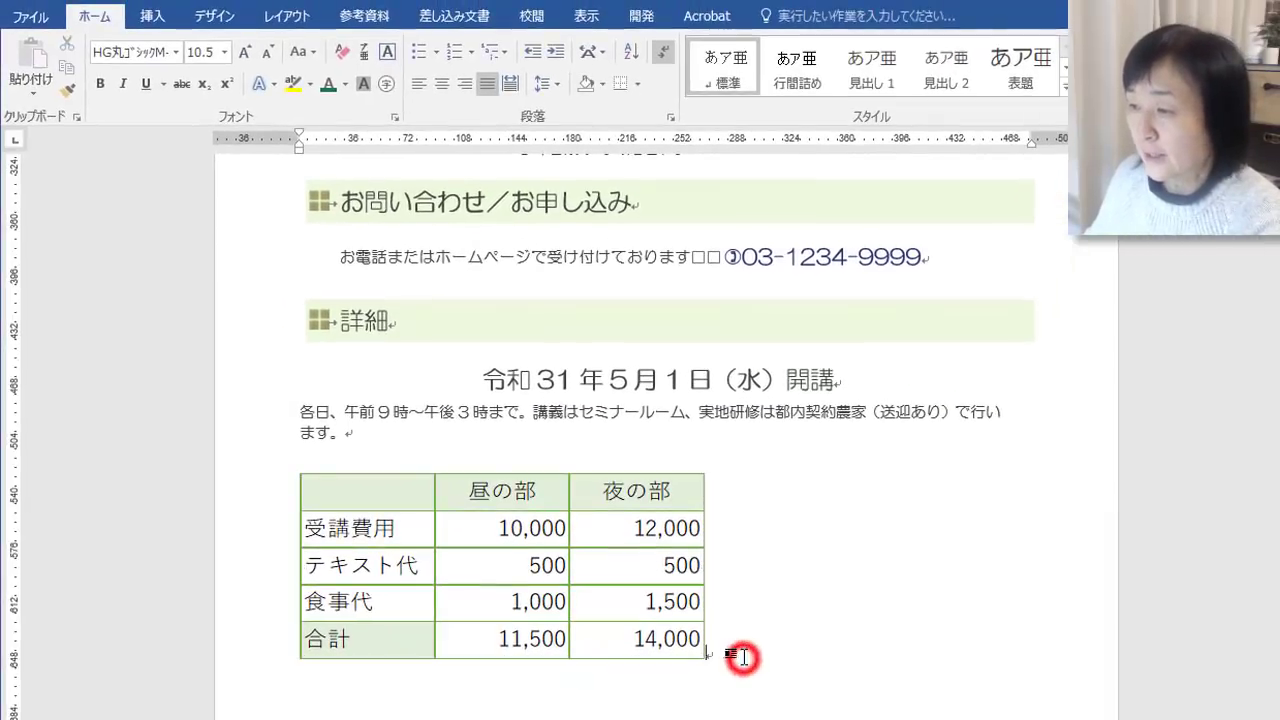
Centre the fee table and drag its bottom-right handle to enlarge it slightly
left_click(440, 89)
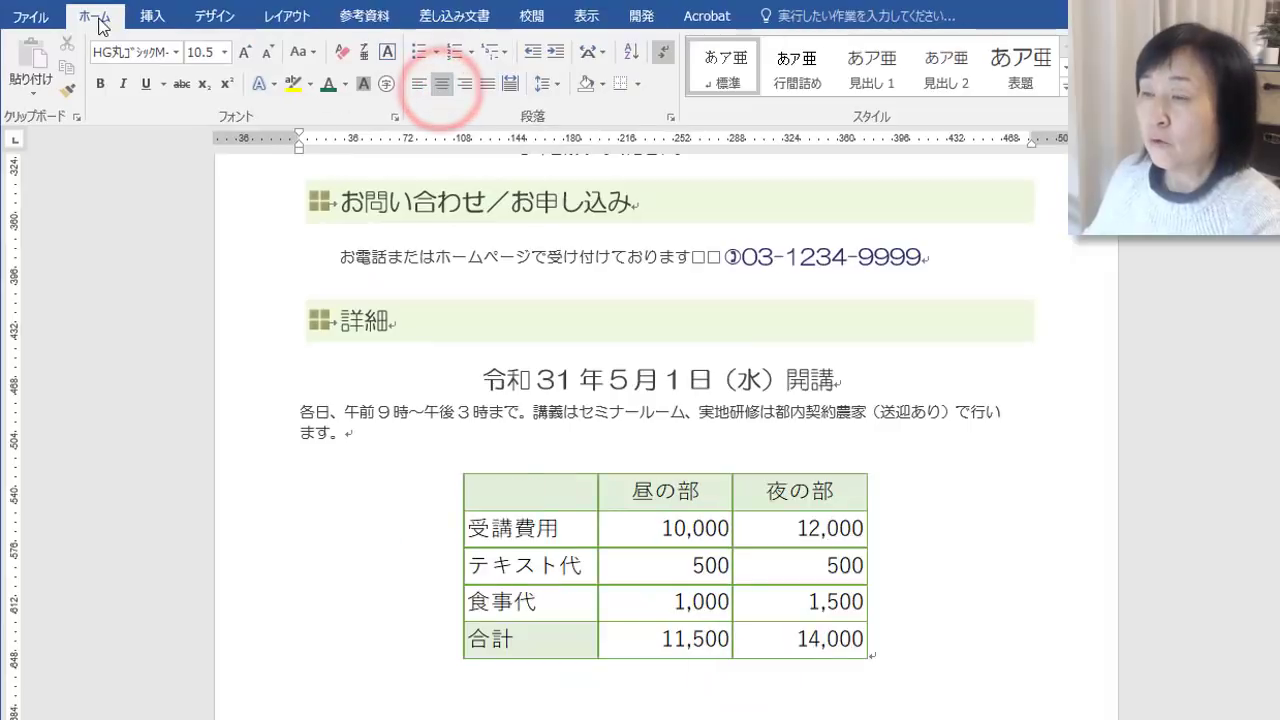
left_click(768, 530)
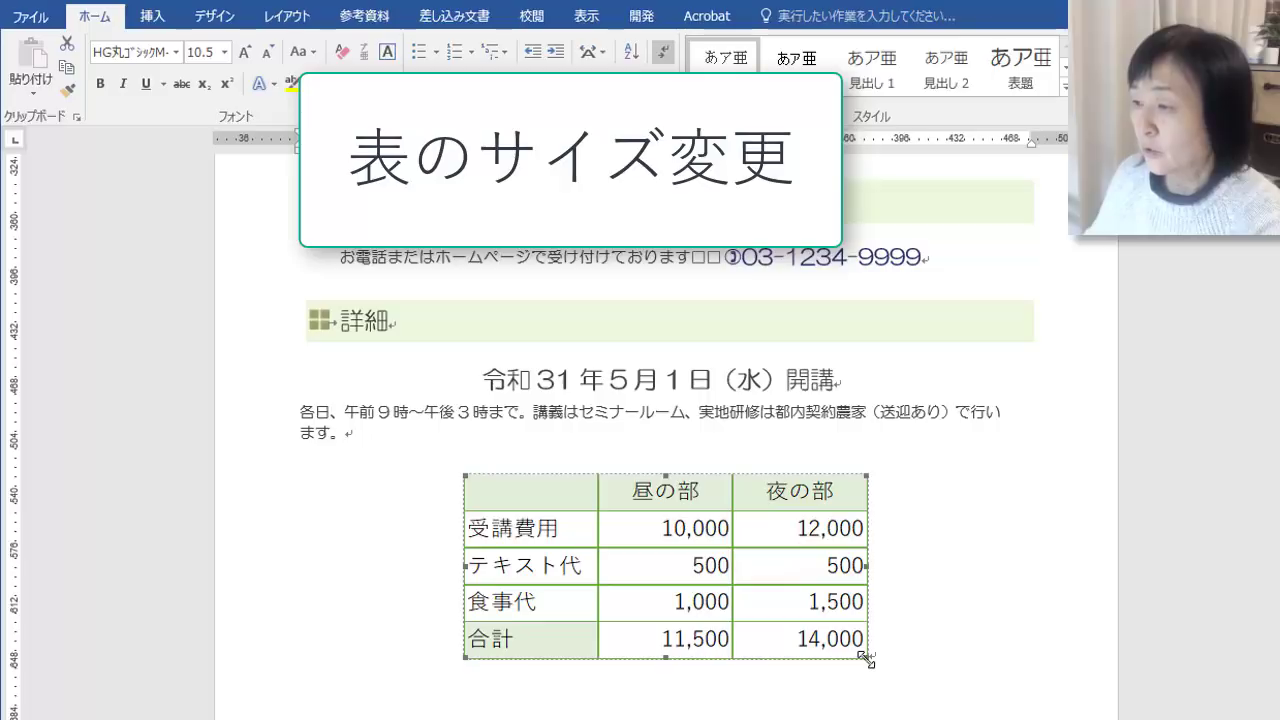
mouse_move(866, 658)
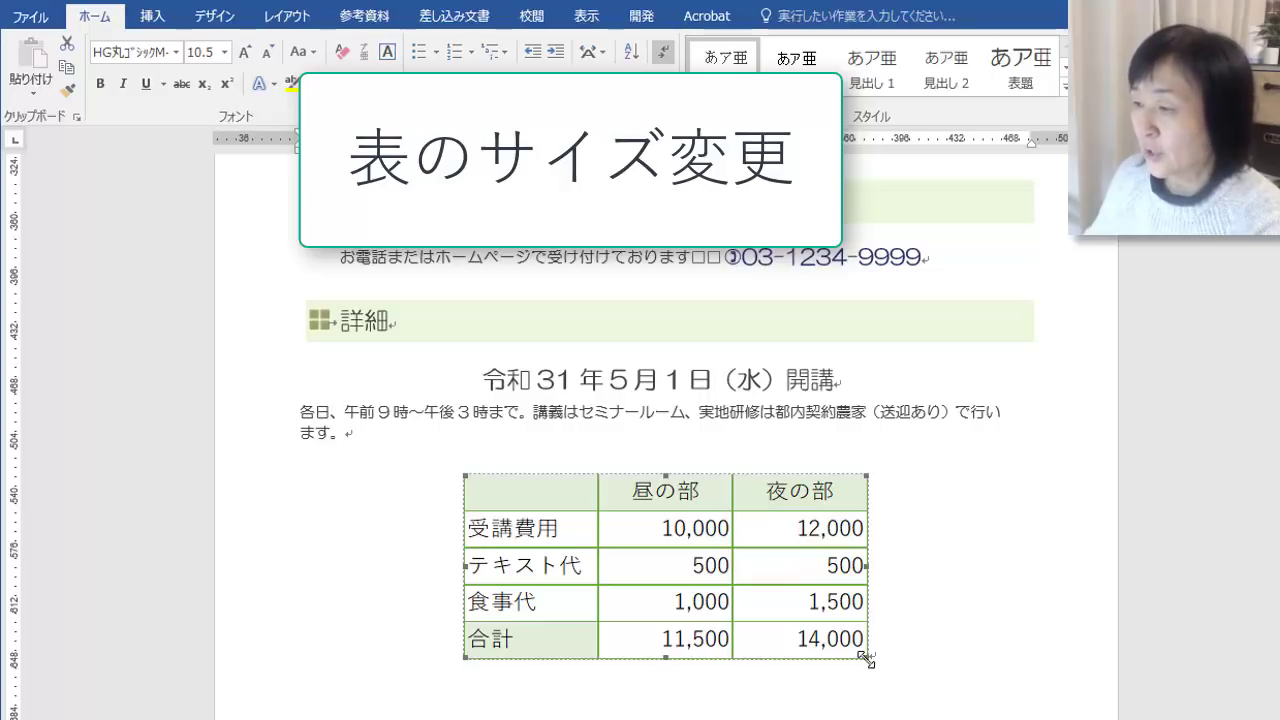
left_click_drag(866, 658, 893, 681)
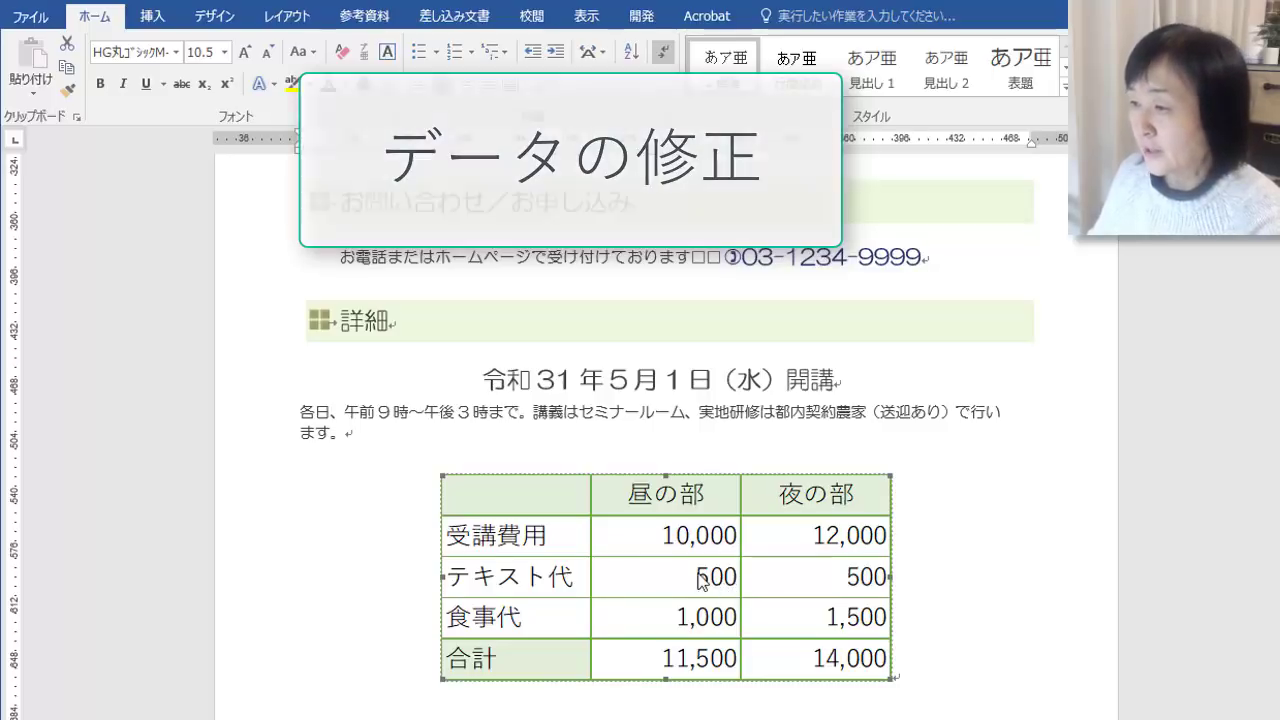
Change the 昼の部 テキスト代 in cell B3 to 1,500, updating its total to 12,500
double_click(708, 580)
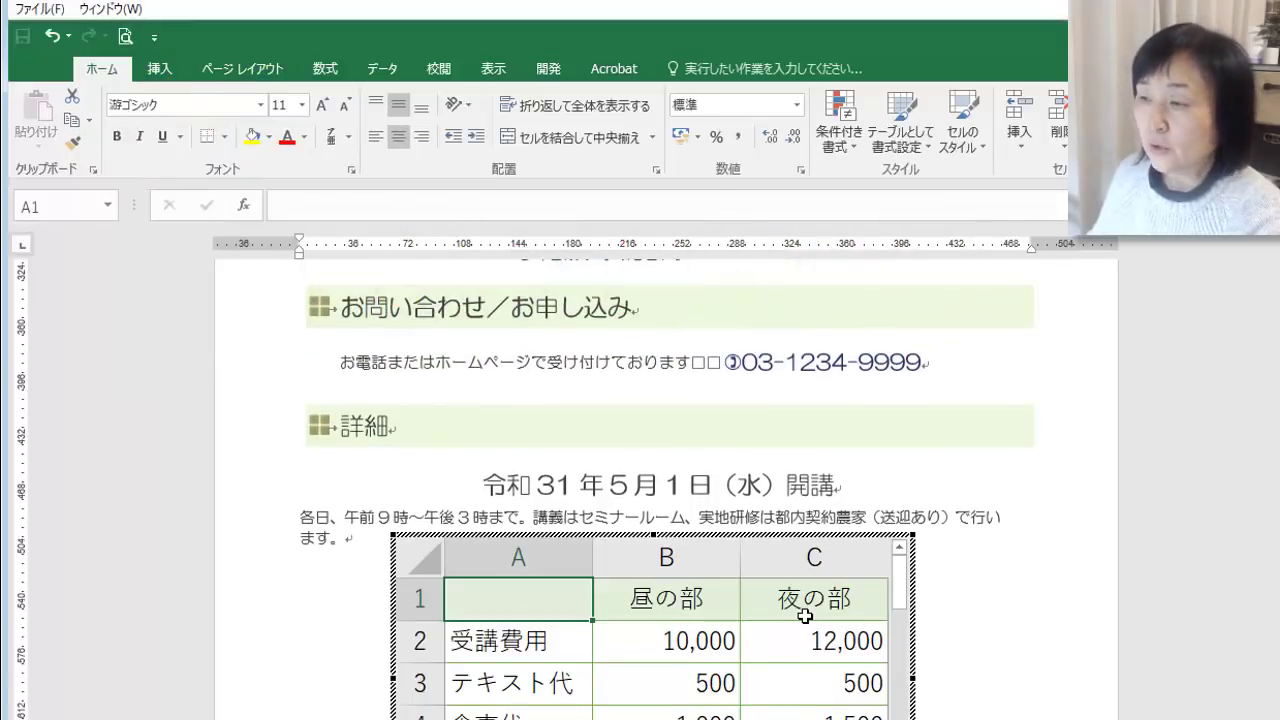
scroll(736, 673, "down", 4)
left_click(719, 441)
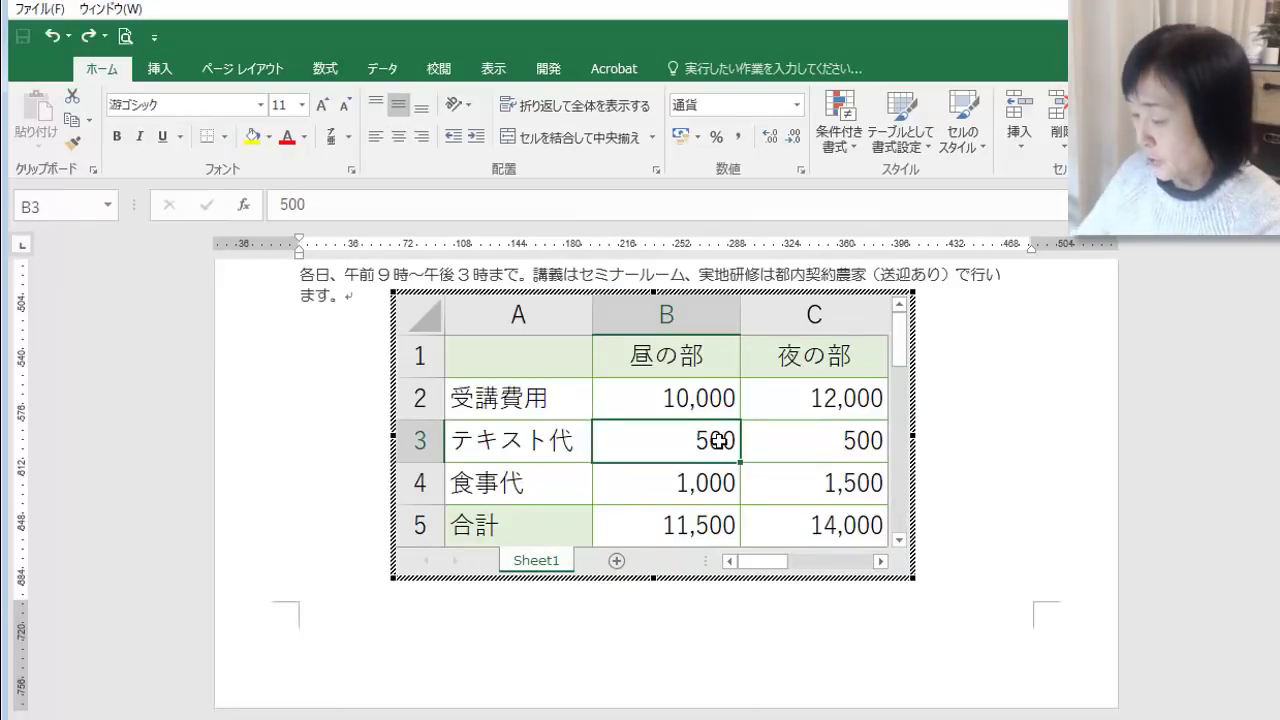
type("15")
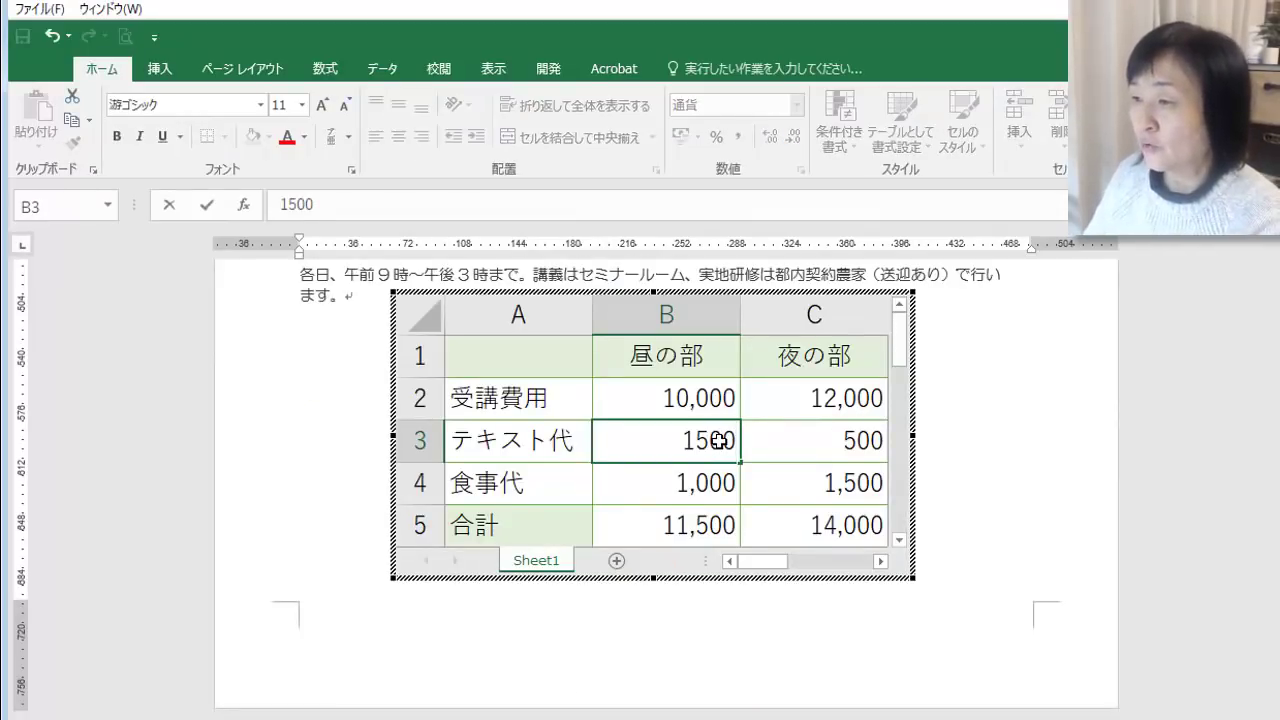
key("Return")
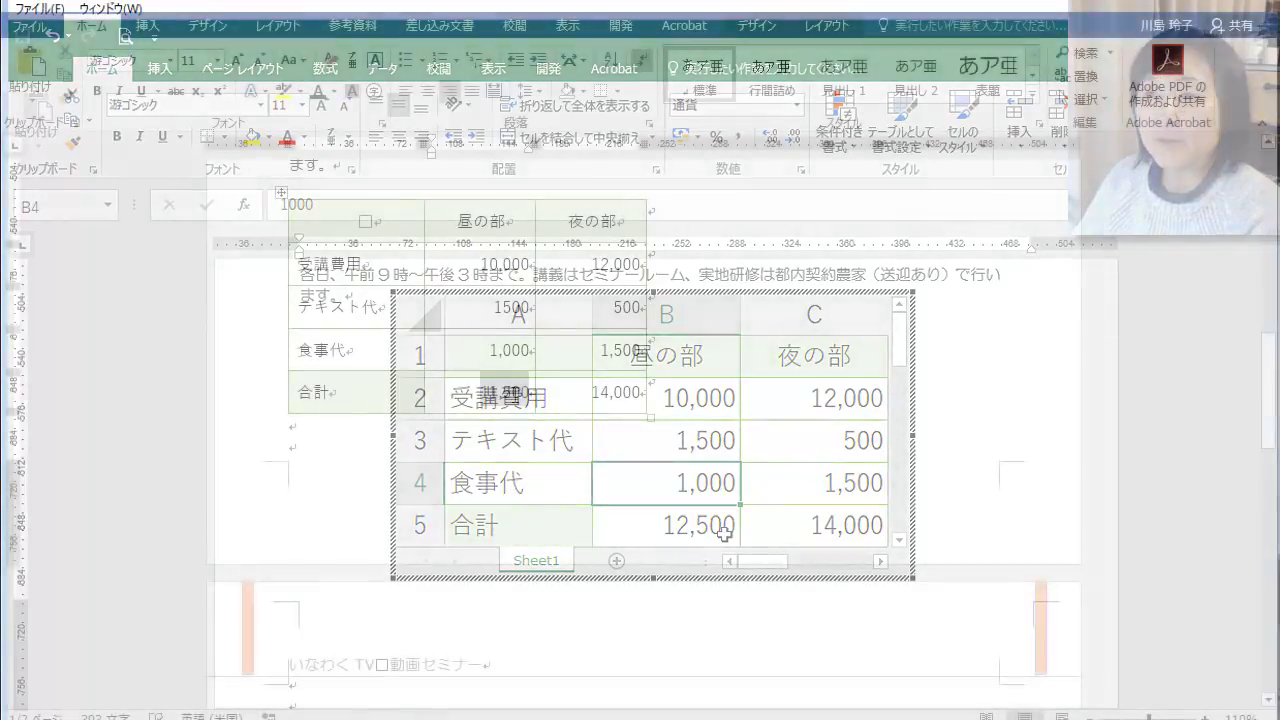
Update the 11,500 total field so the fee table shows 12,500
right_click(515, 393)
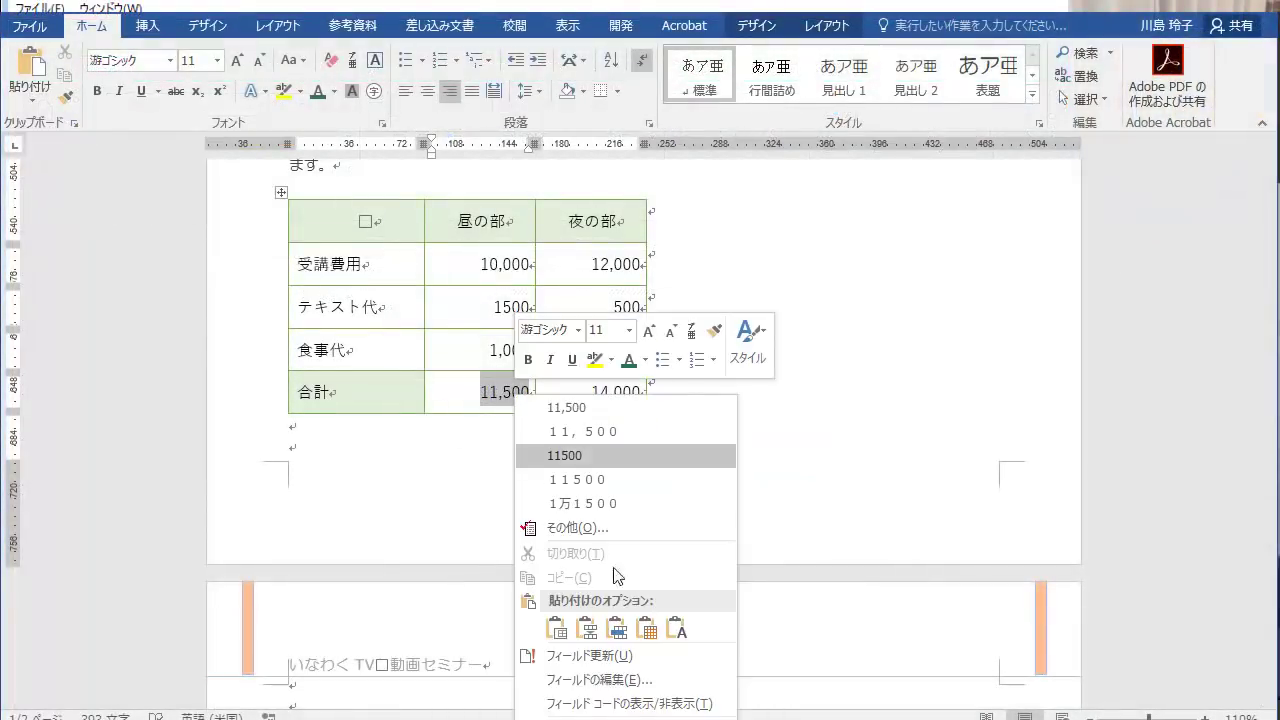
left_click(705, 660)
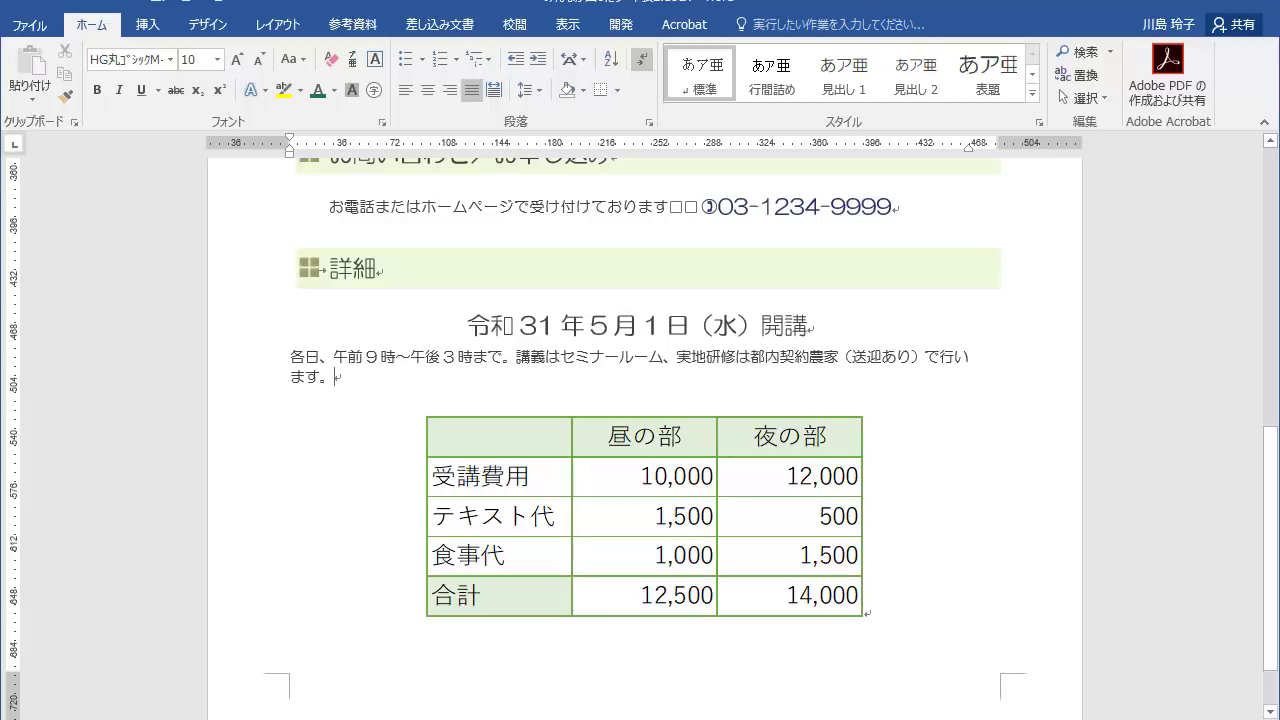
Copy the fee table cells A1:C5 in Excel
mouse_move(773, 184)
left_mouse_down()
mouse_move(895, 285)
mouse_move(990, 308)
left_mouse_up()
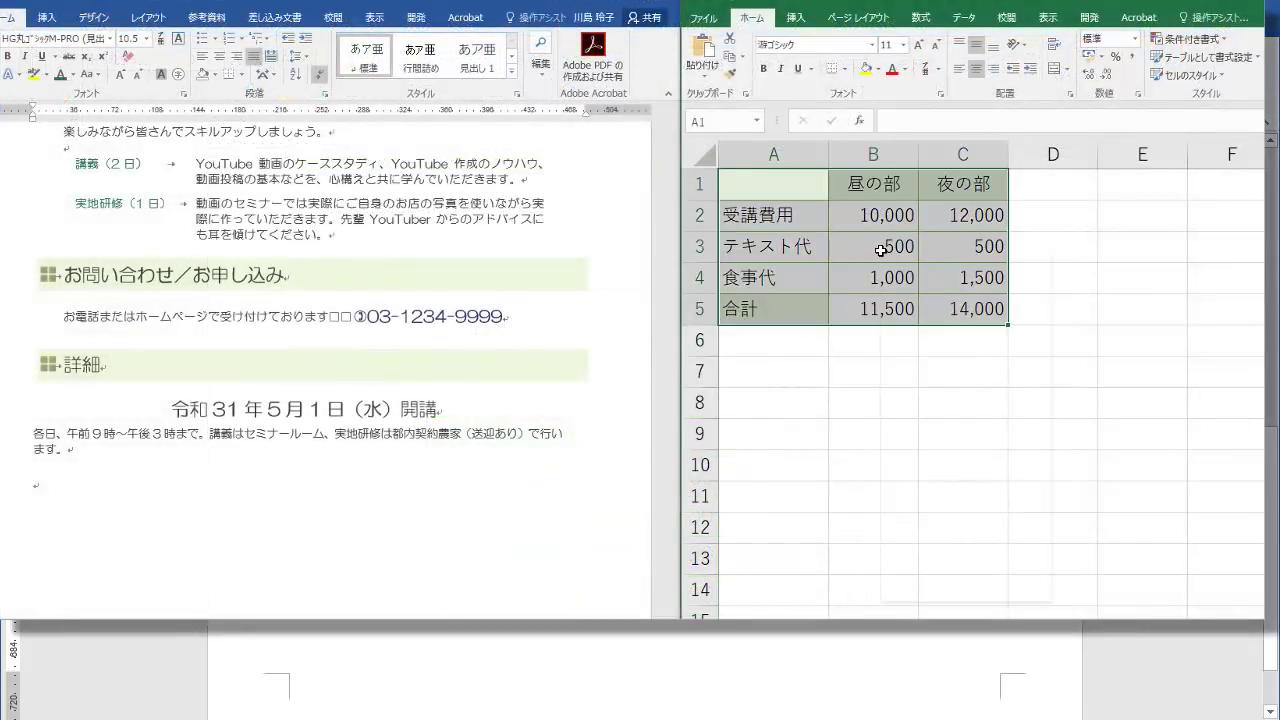
right_click(880, 250)
left_click(912, 282)
left_click(1054, 405)
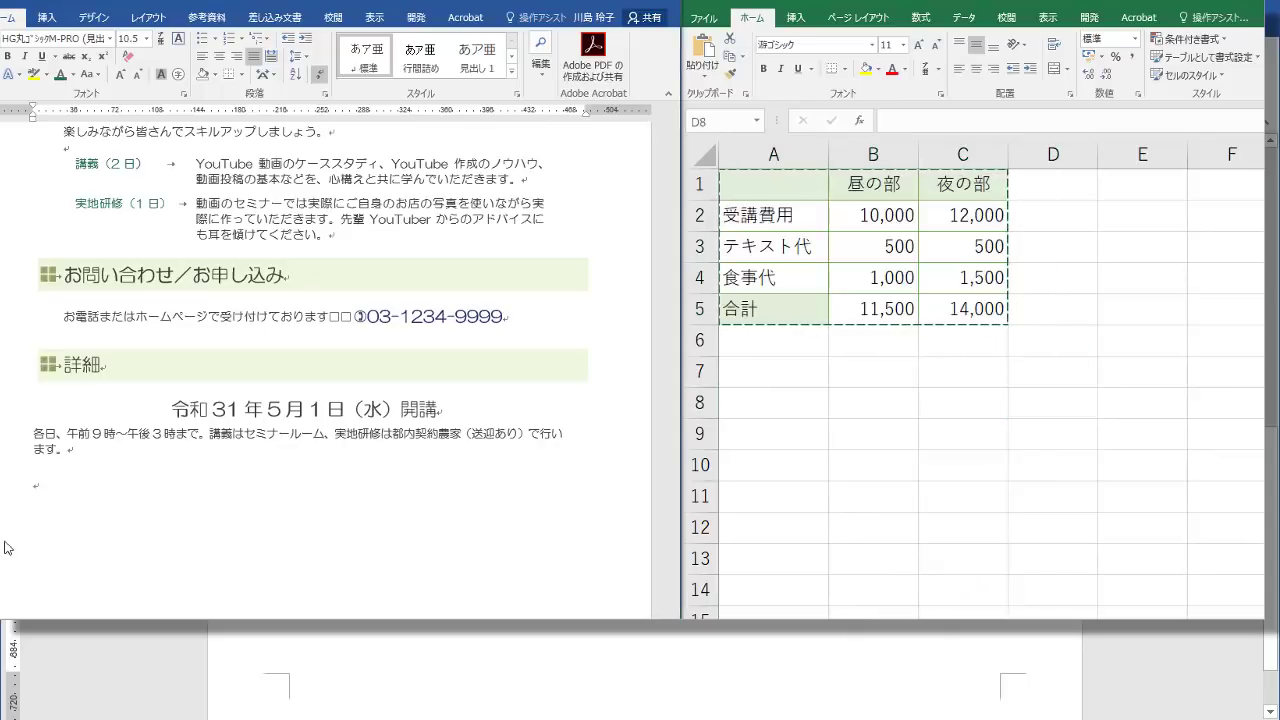
Paste the fee table into the Word flyer below the 各日 paragraph
left_click(45, 490)
key("Zenkaku_Hankaku")
key("ctrl+v")
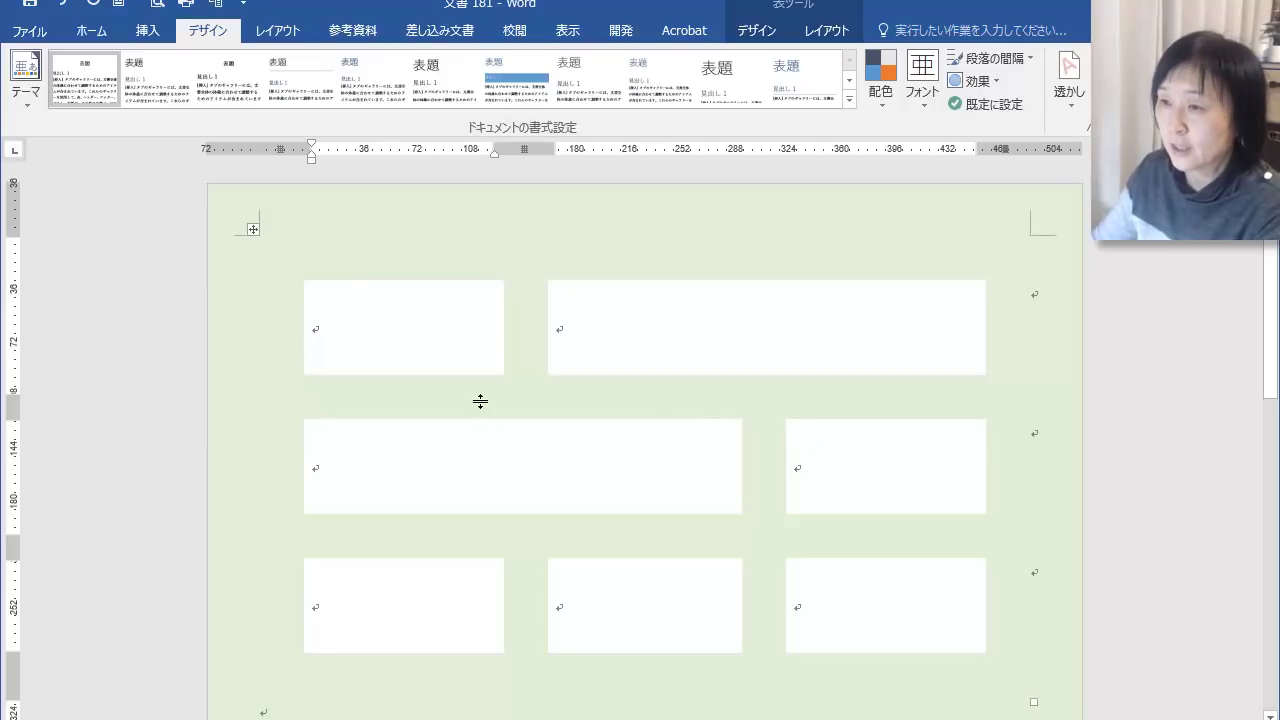
Apply All Borders to the green-shaded table, then undo it away, leaving a blank page
left_click(250, 233)
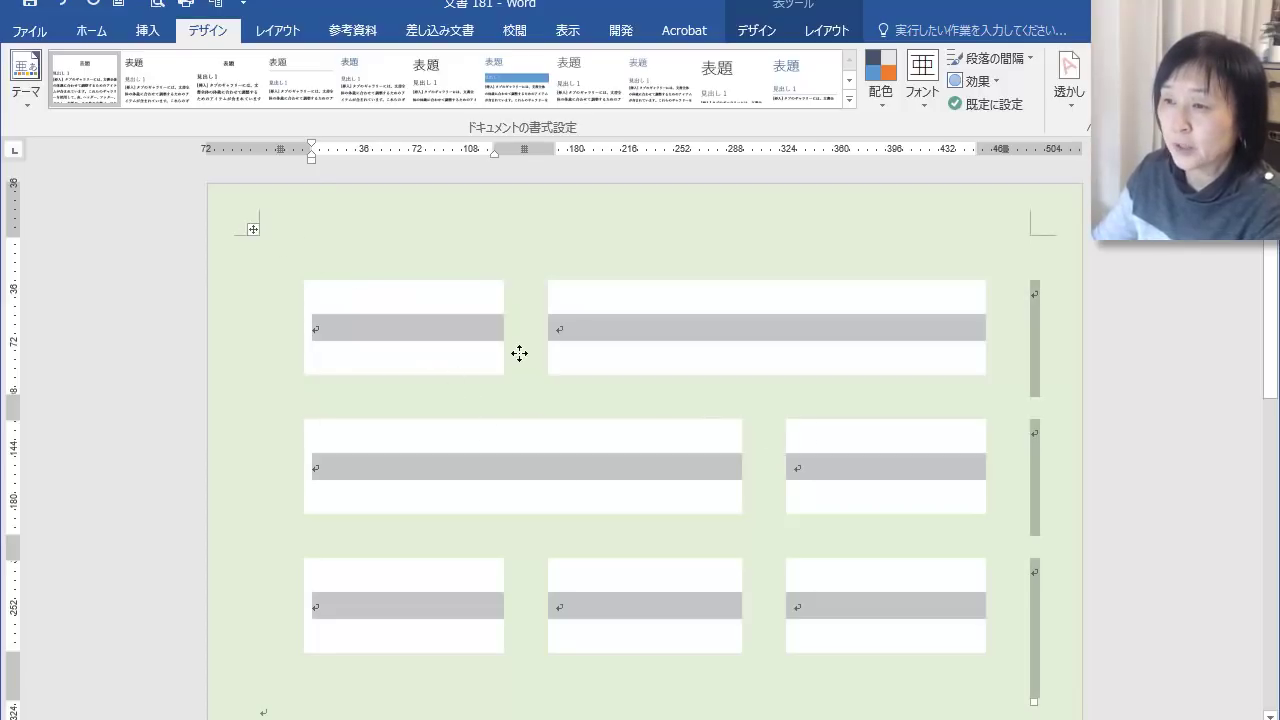
left_click(756, 31)
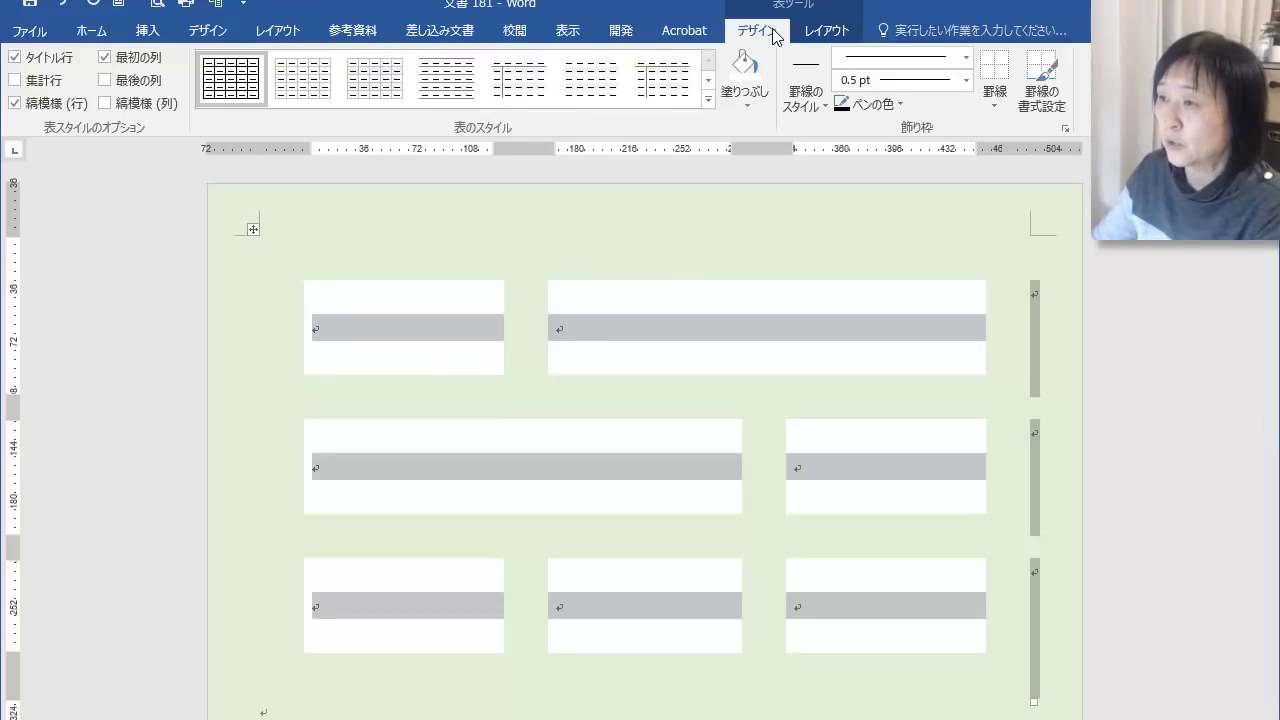
left_click(1005, 92)
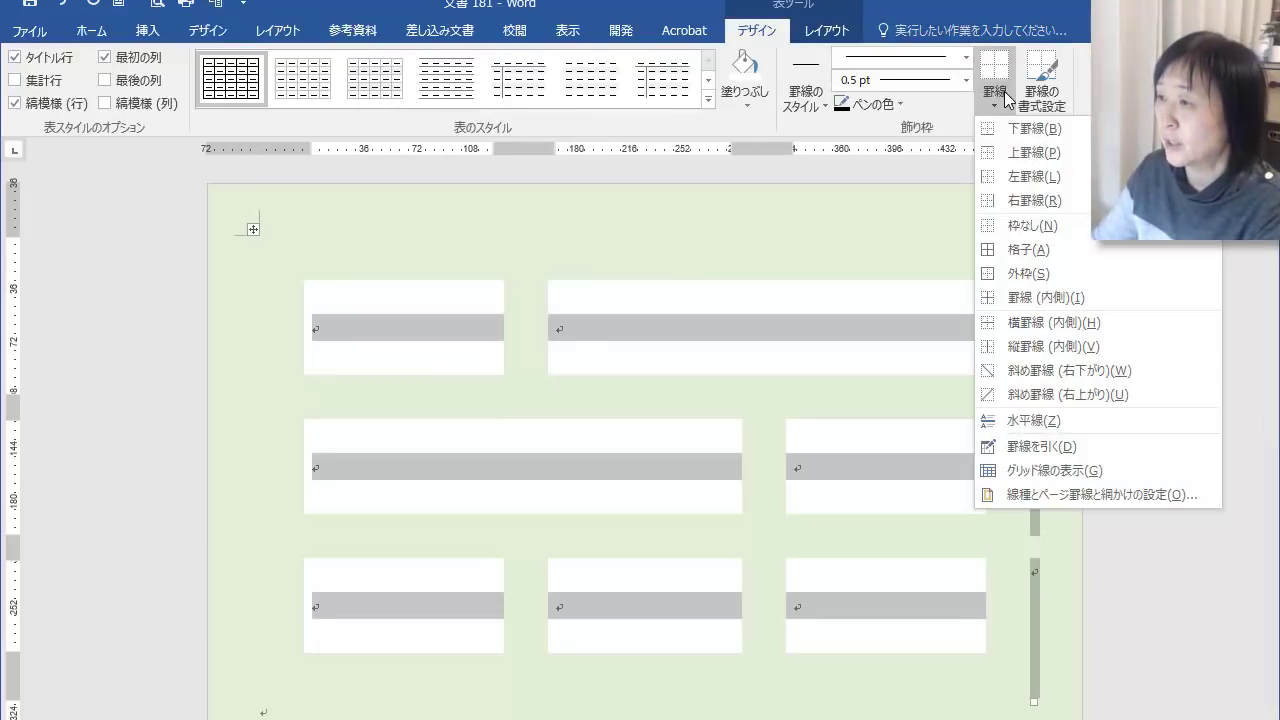
left_click(1057, 249)
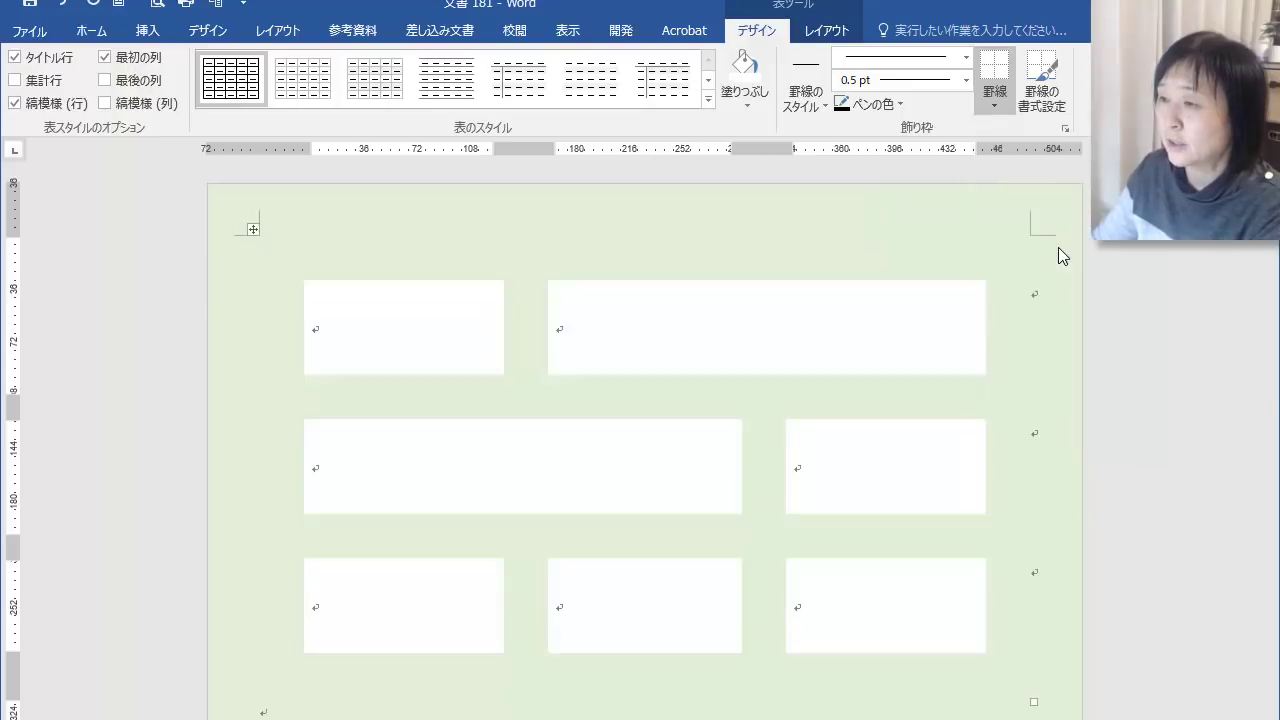
left_click(1076, 421)
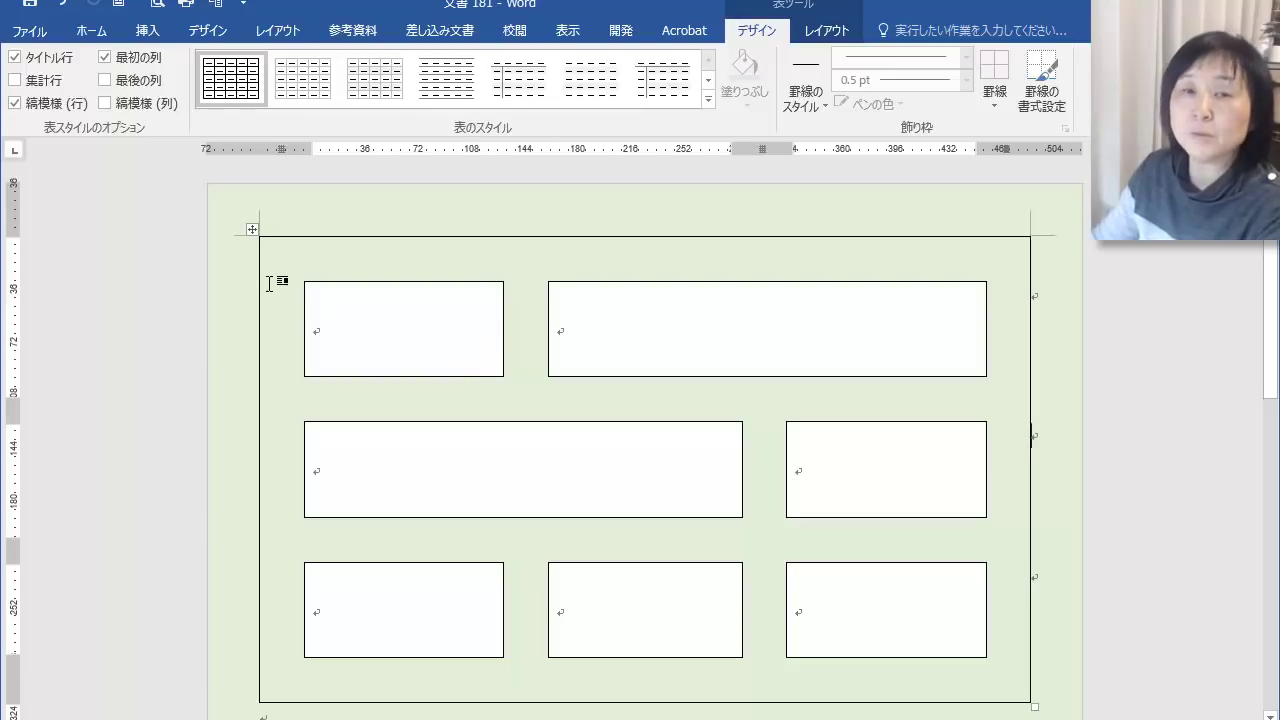
key("ctrl+z")
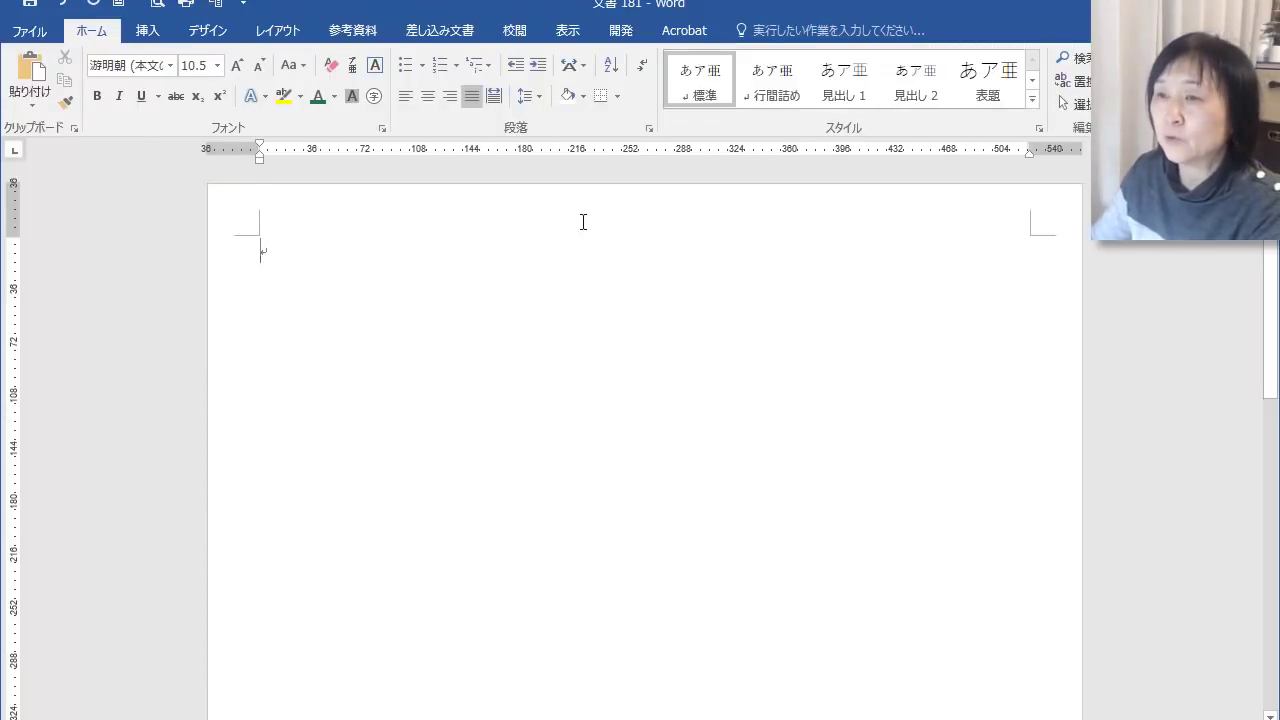
Insert a 3 by 3 table
left_click(150, 30)
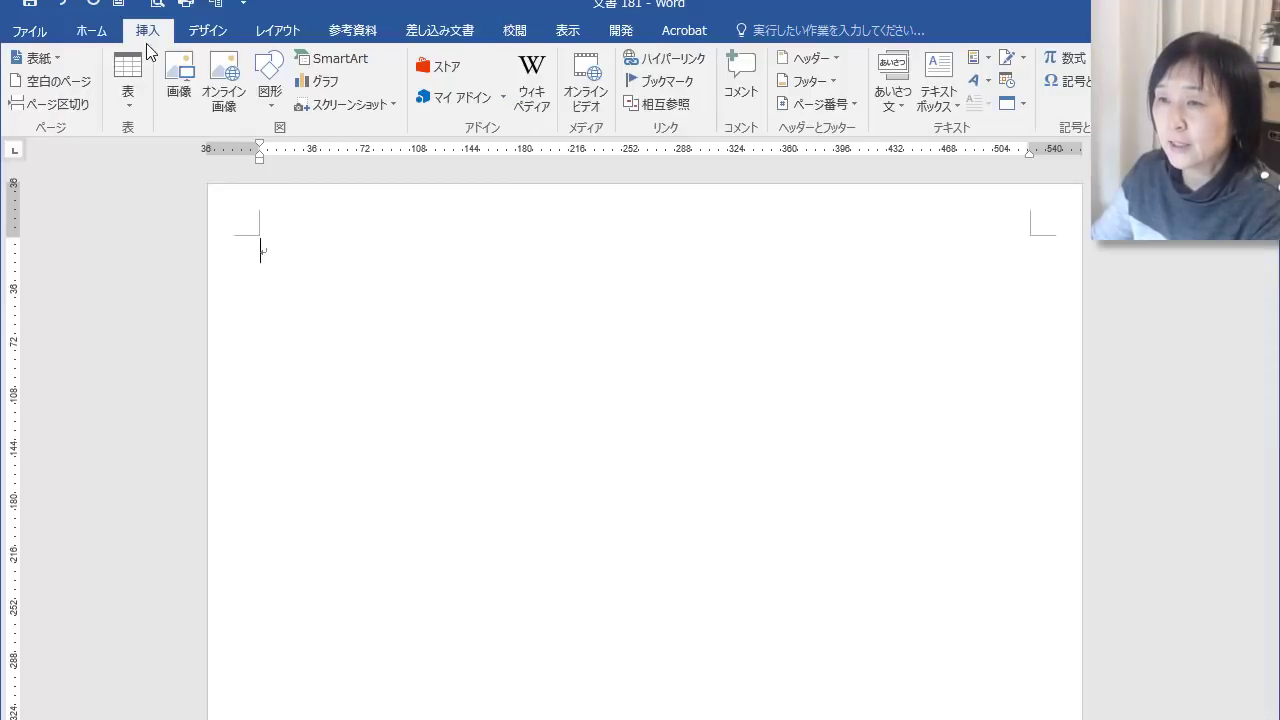
left_click(132, 98)
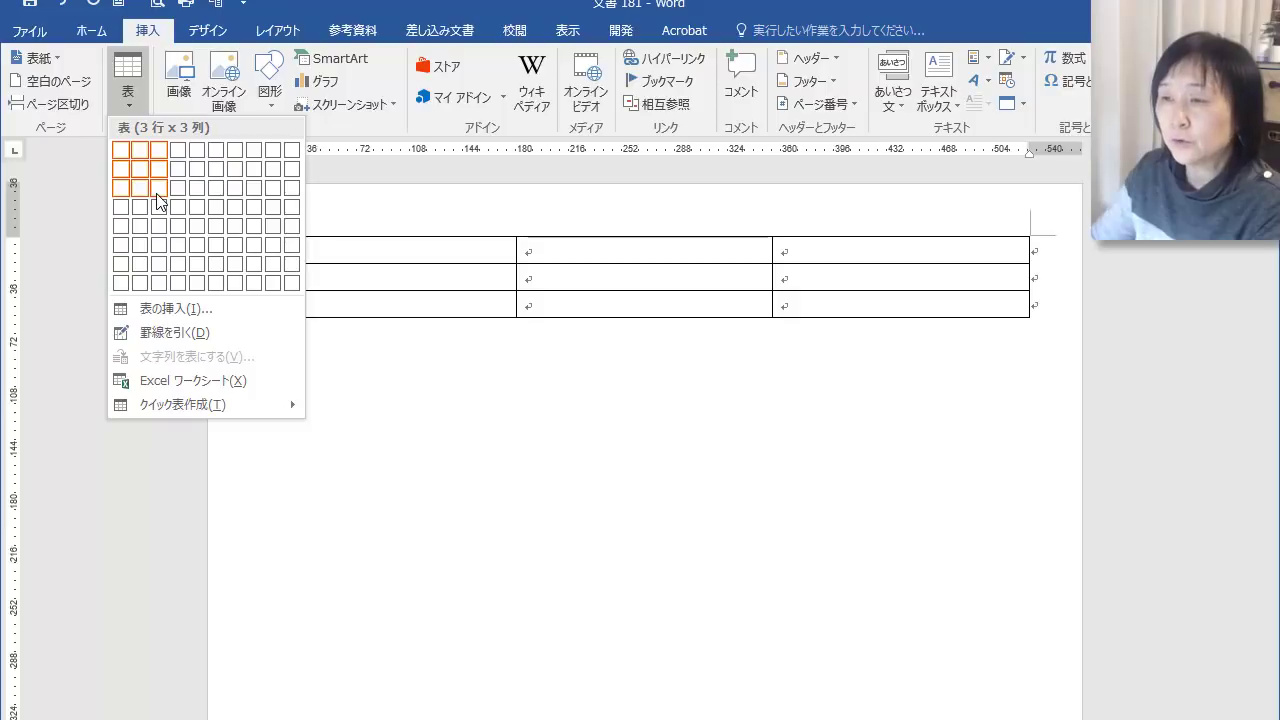
left_click(157, 194)
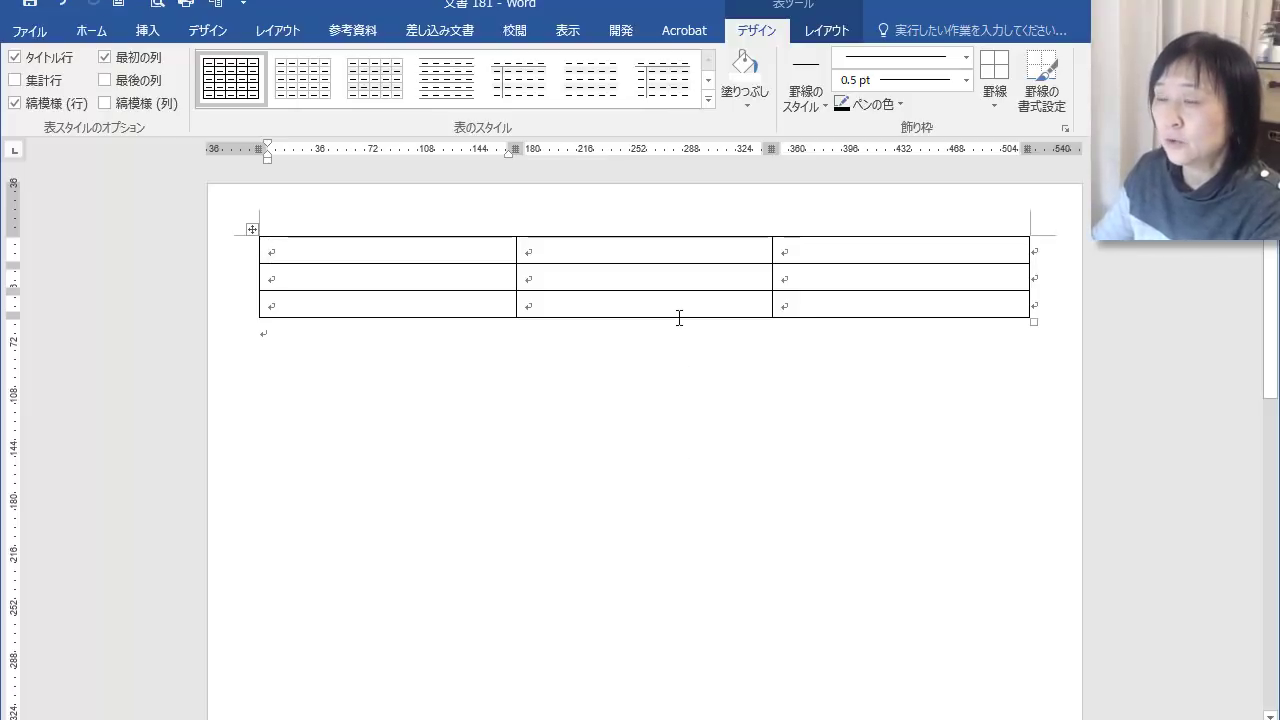
Turn on custom cell spacing of 30 pt in the table's Table Options
left_click(254, 232)
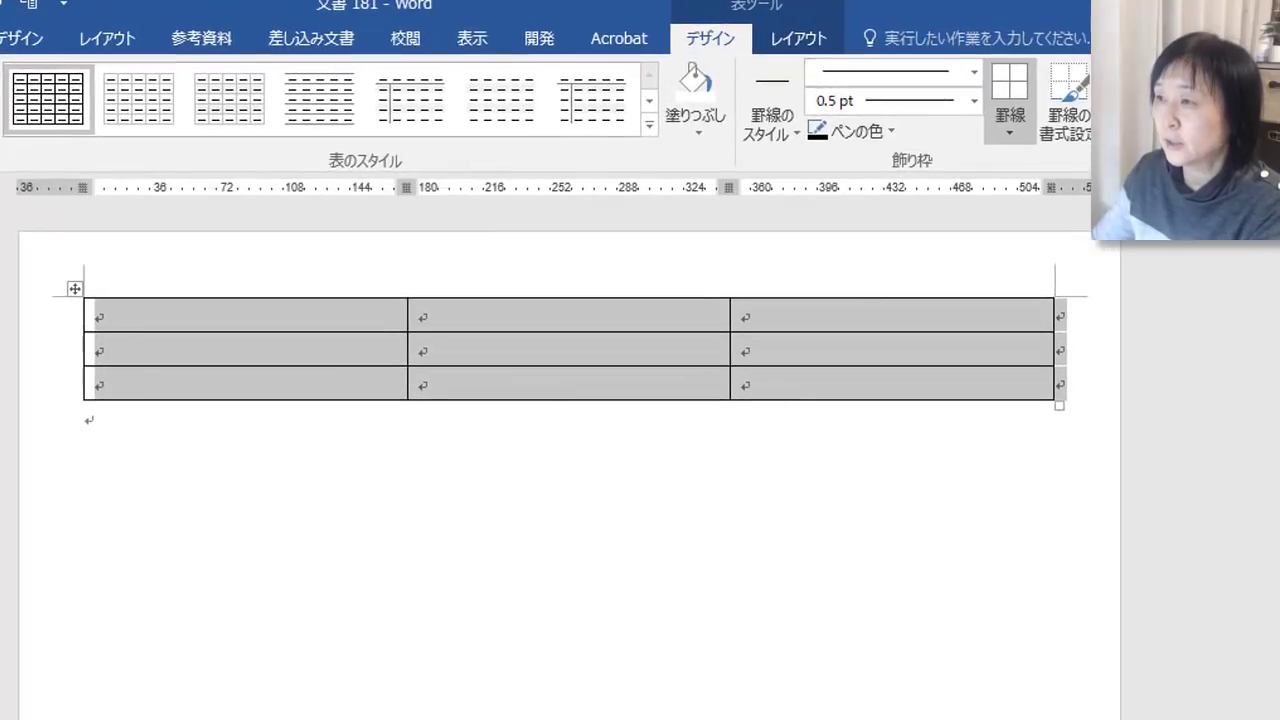
left_click(826, 42)
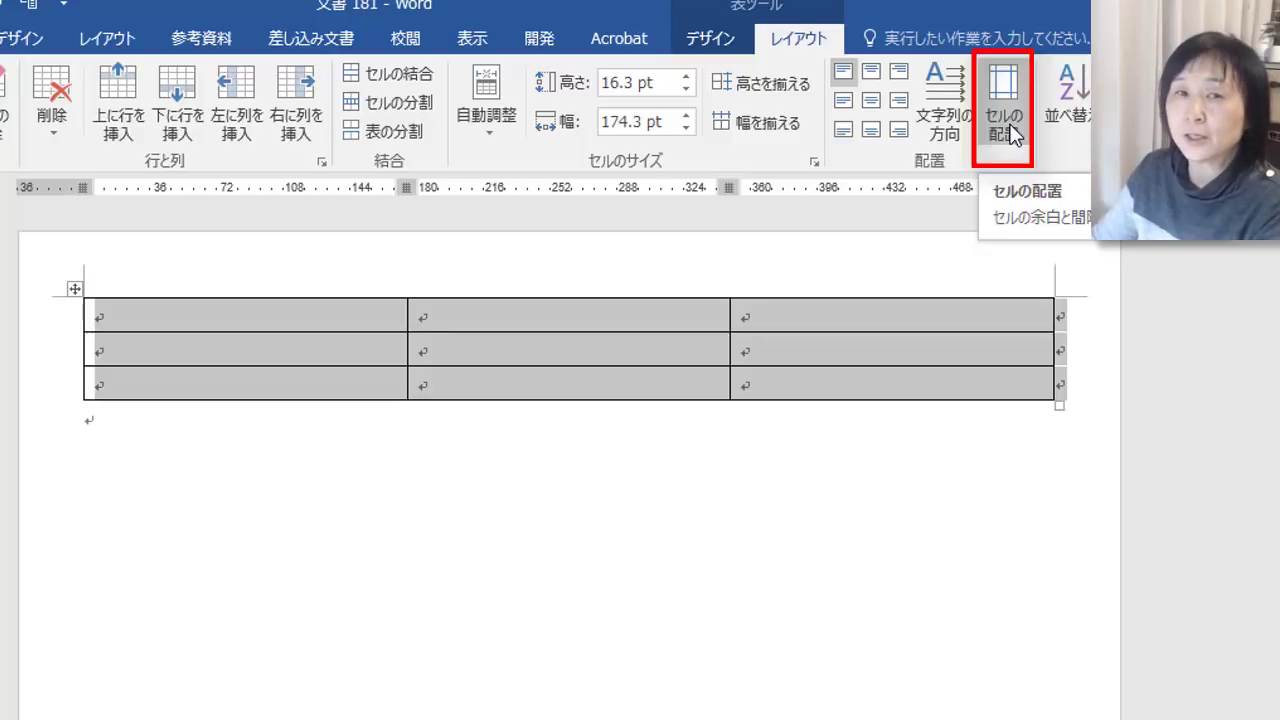
left_click(1012, 133)
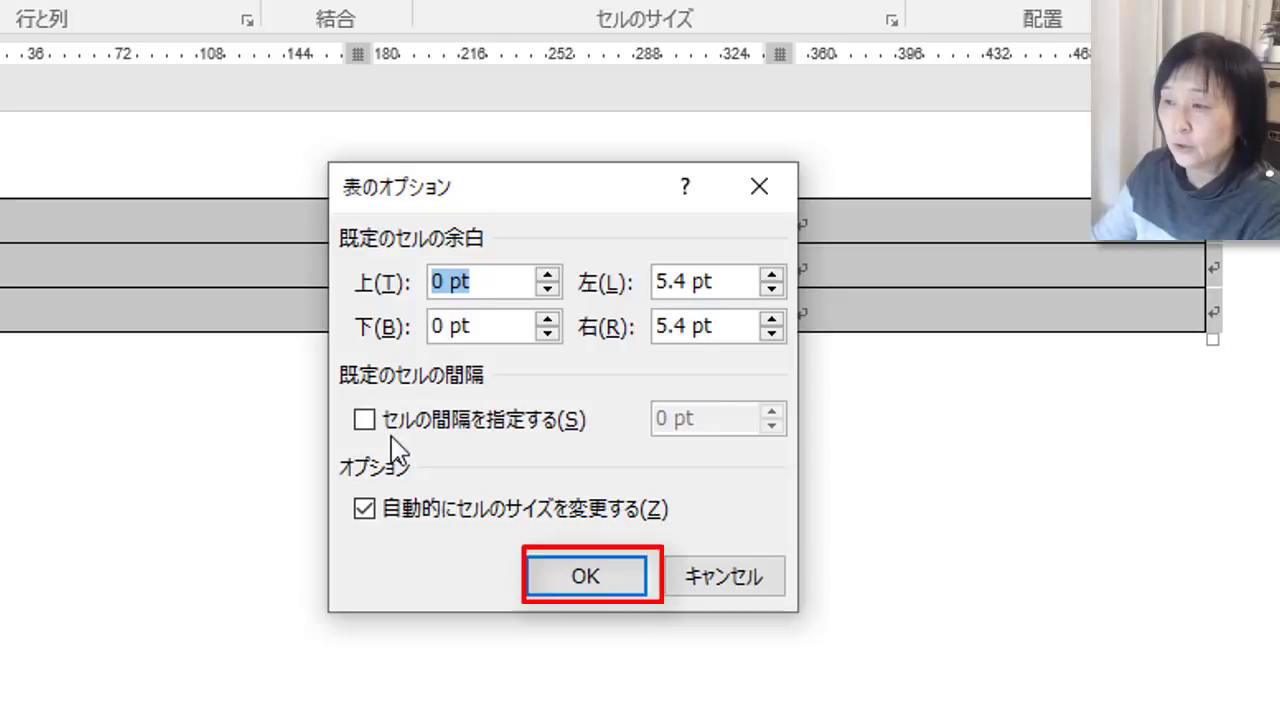
left_click(364, 419)
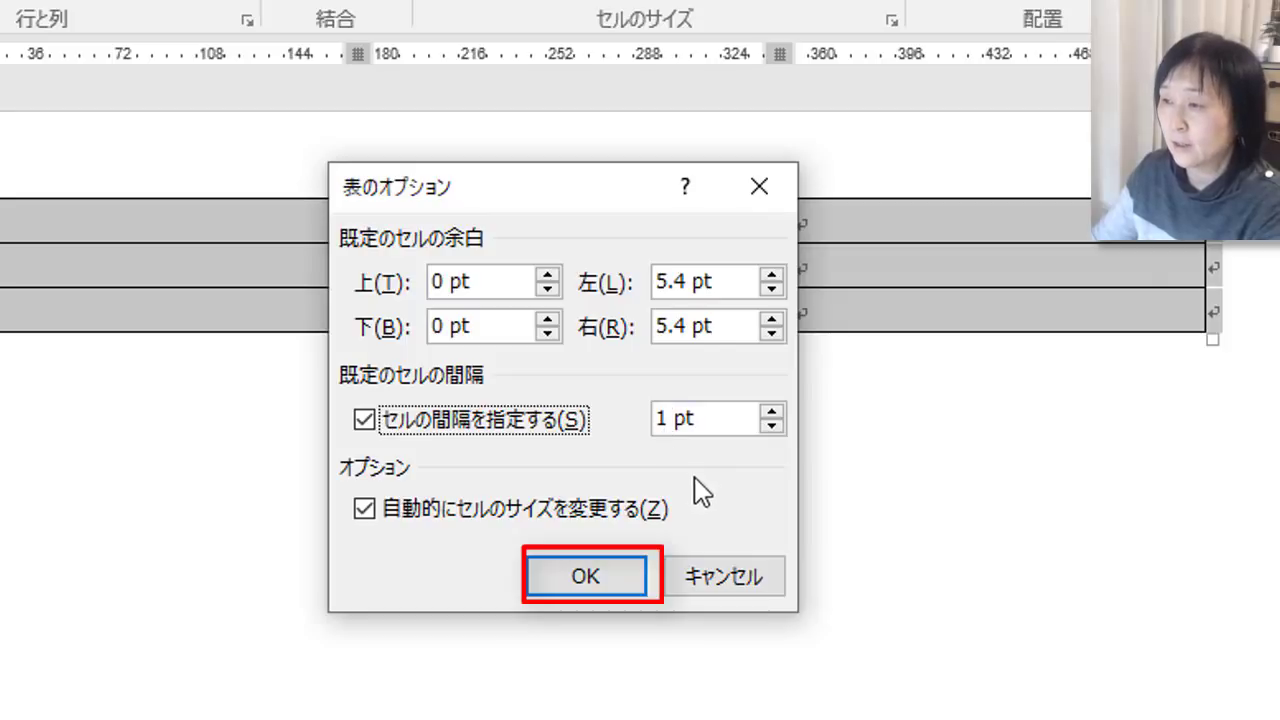
left_click(665, 418)
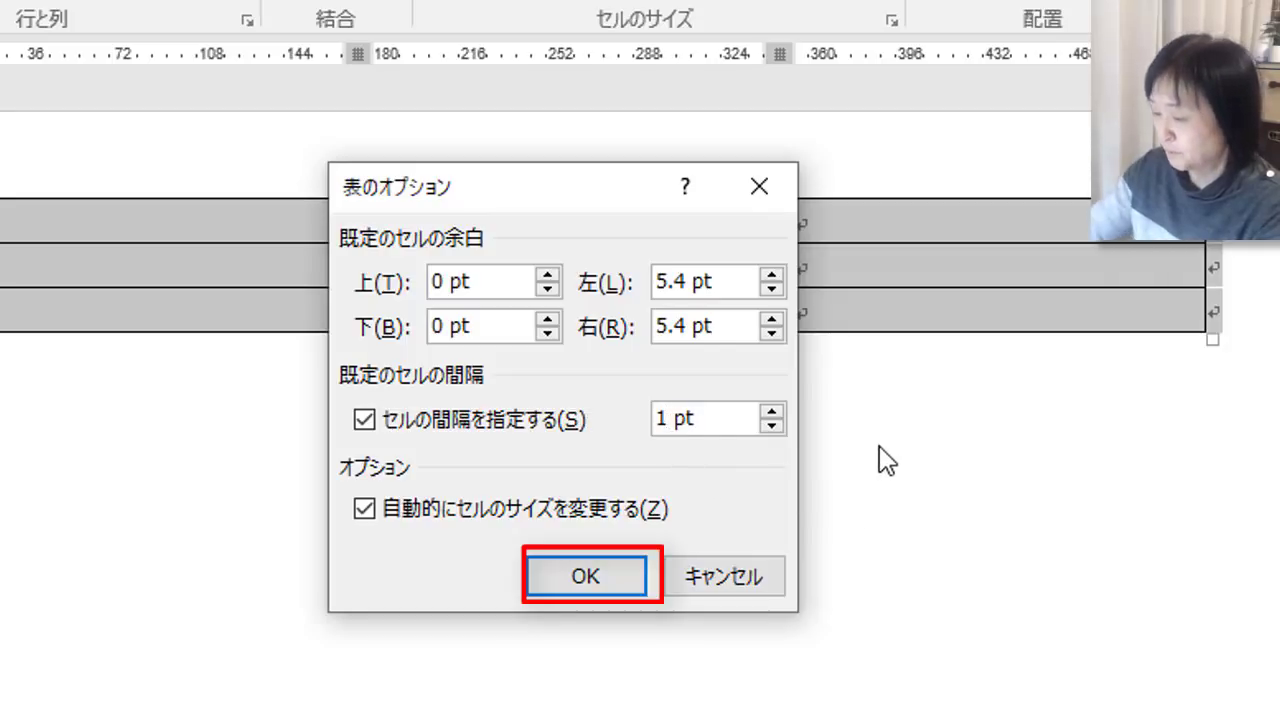
key("BackSpace")
type("30")
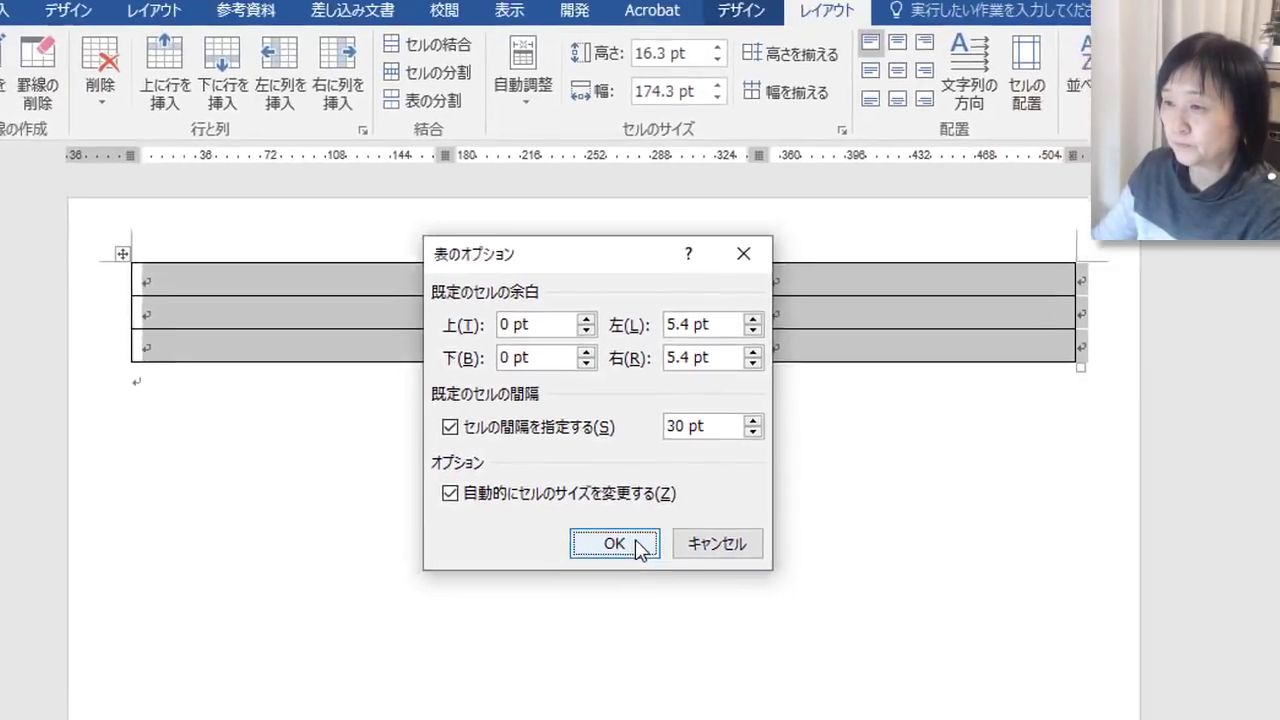
left_click(614, 584)
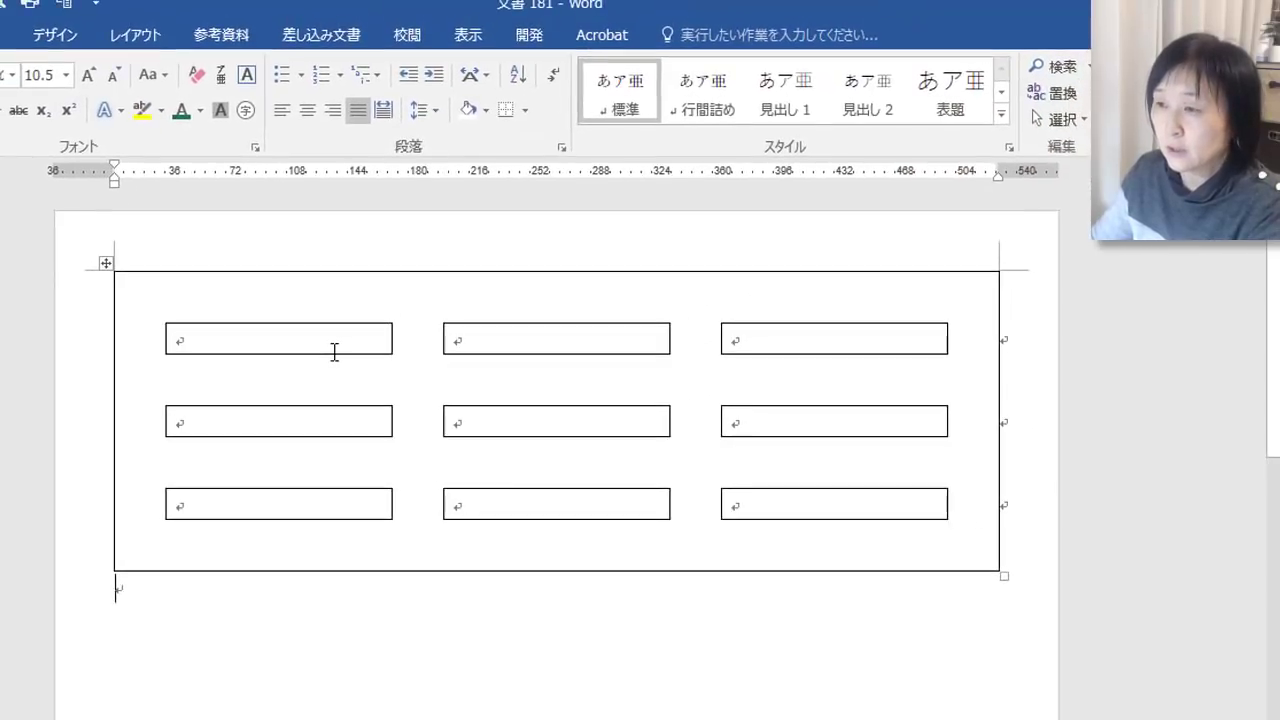
Shade the whole table light green
left_click(108, 266)
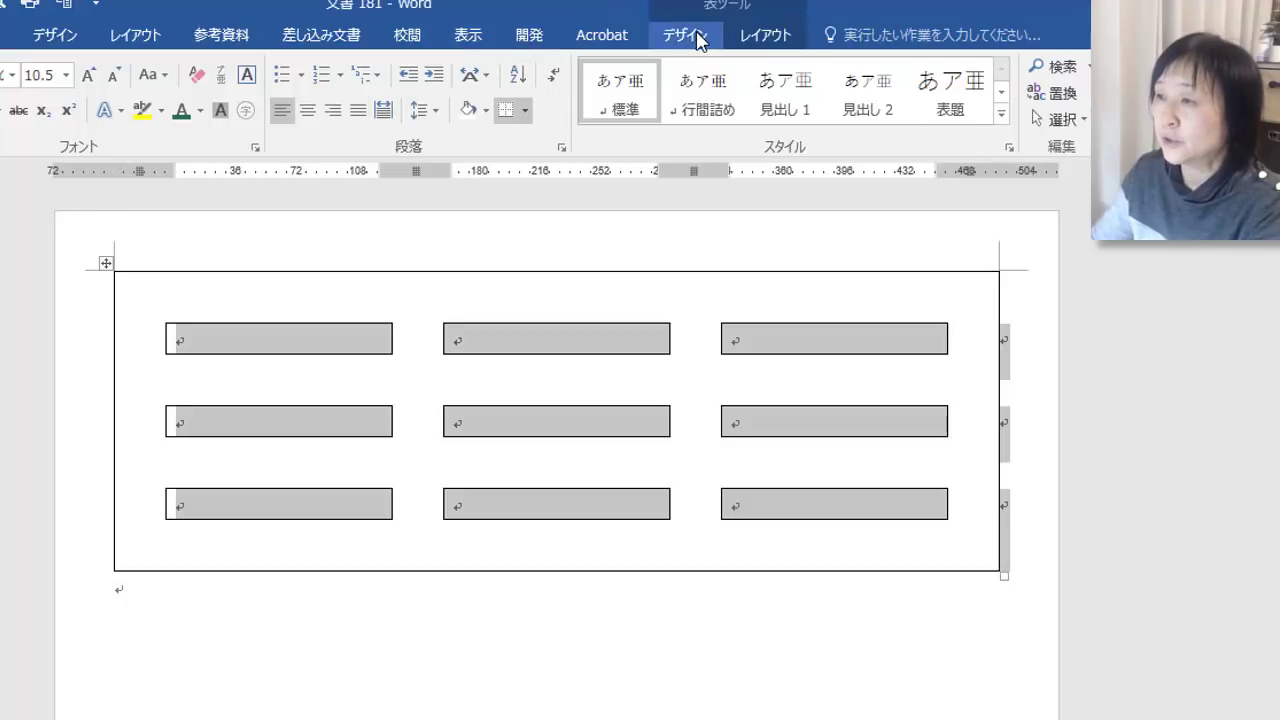
left_click(694, 38)
left_click(673, 125)
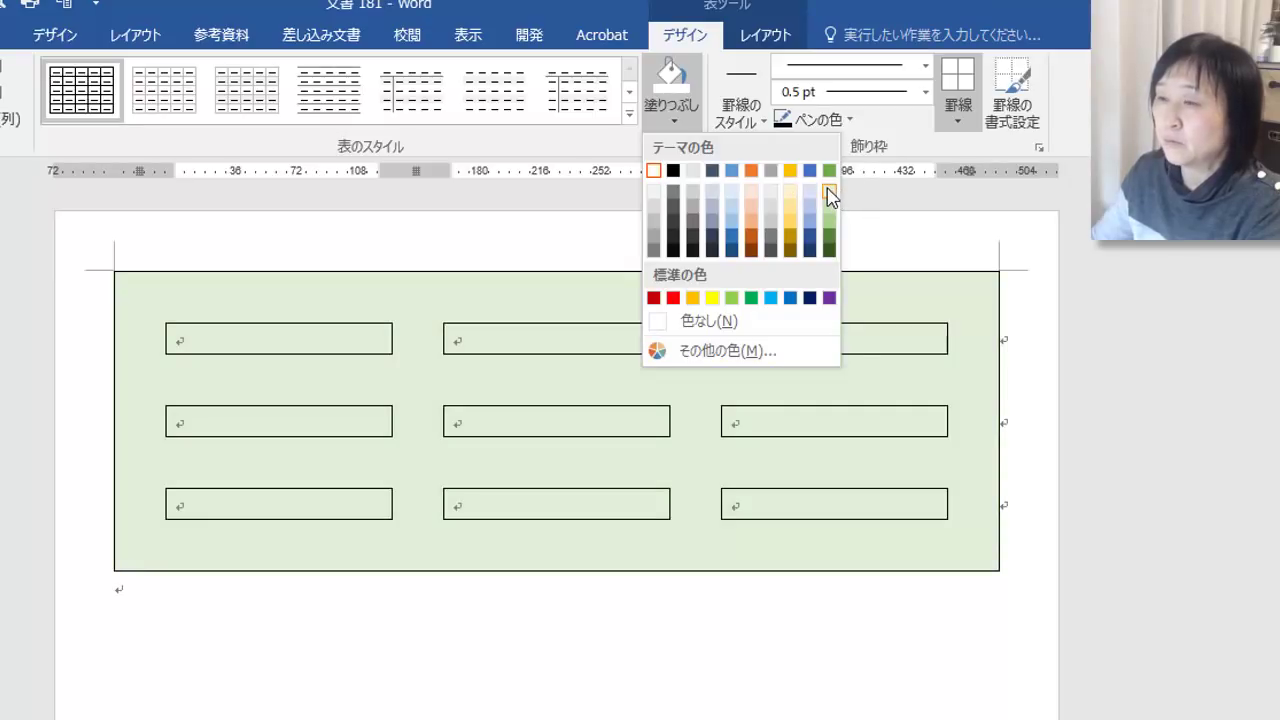
left_click(829, 196)
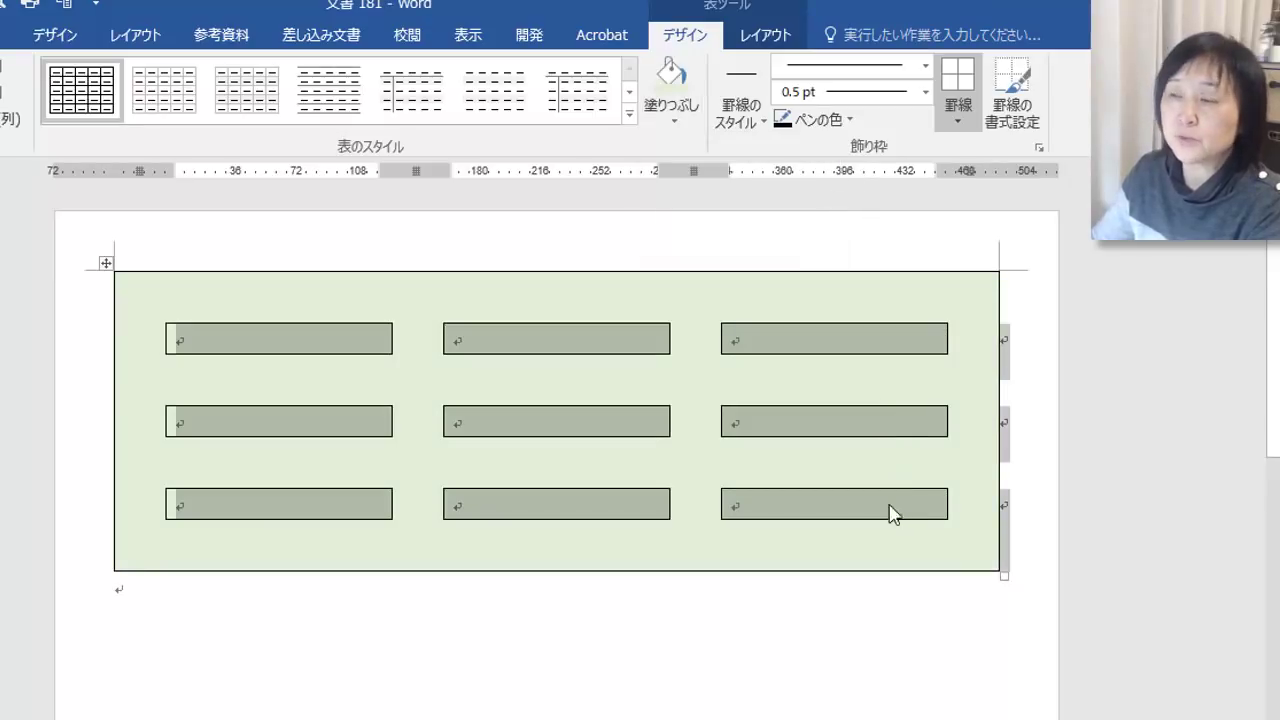
left_click(871, 375)
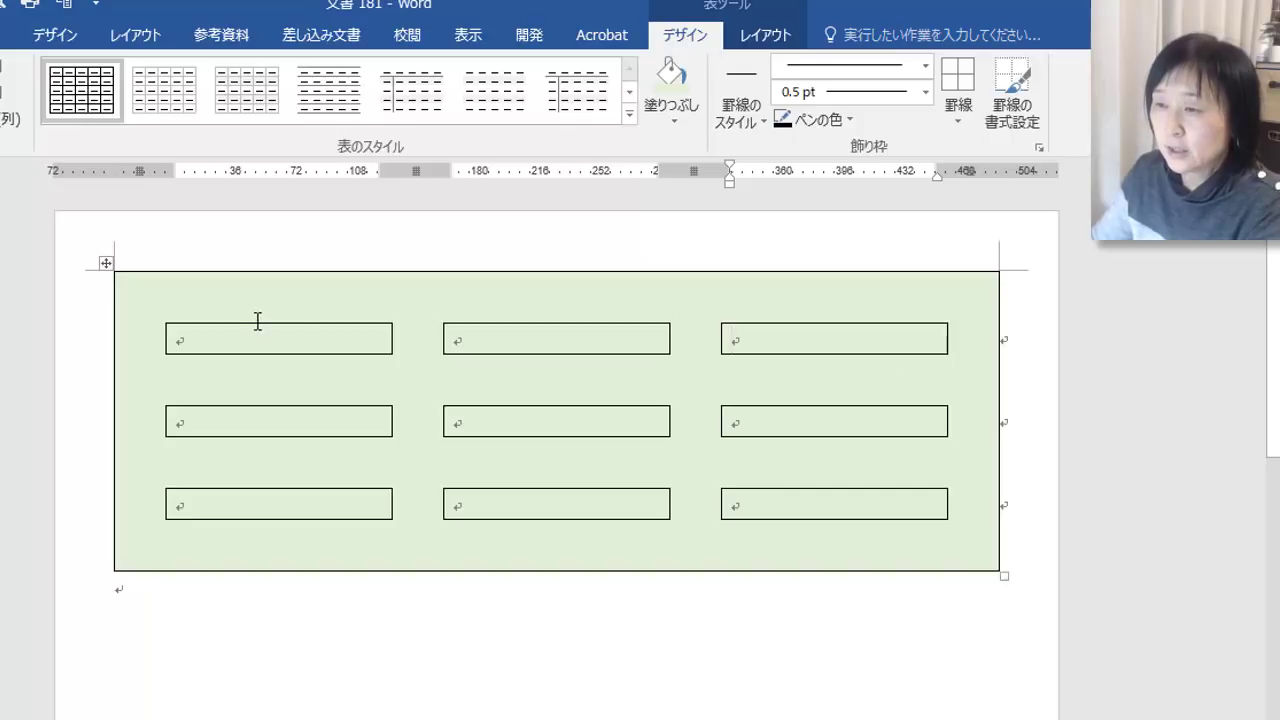
Fill all nine inner cells white
left_click_drag(265, 333, 745, 497)
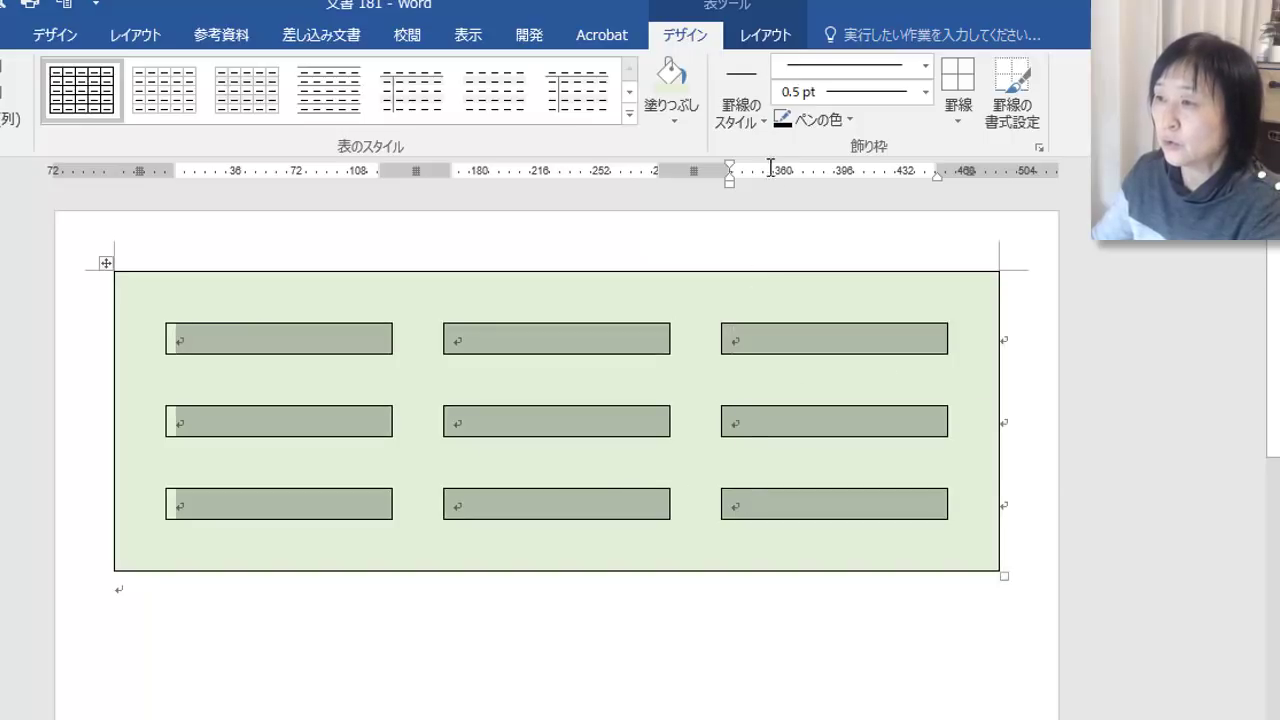
left_click(673, 112)
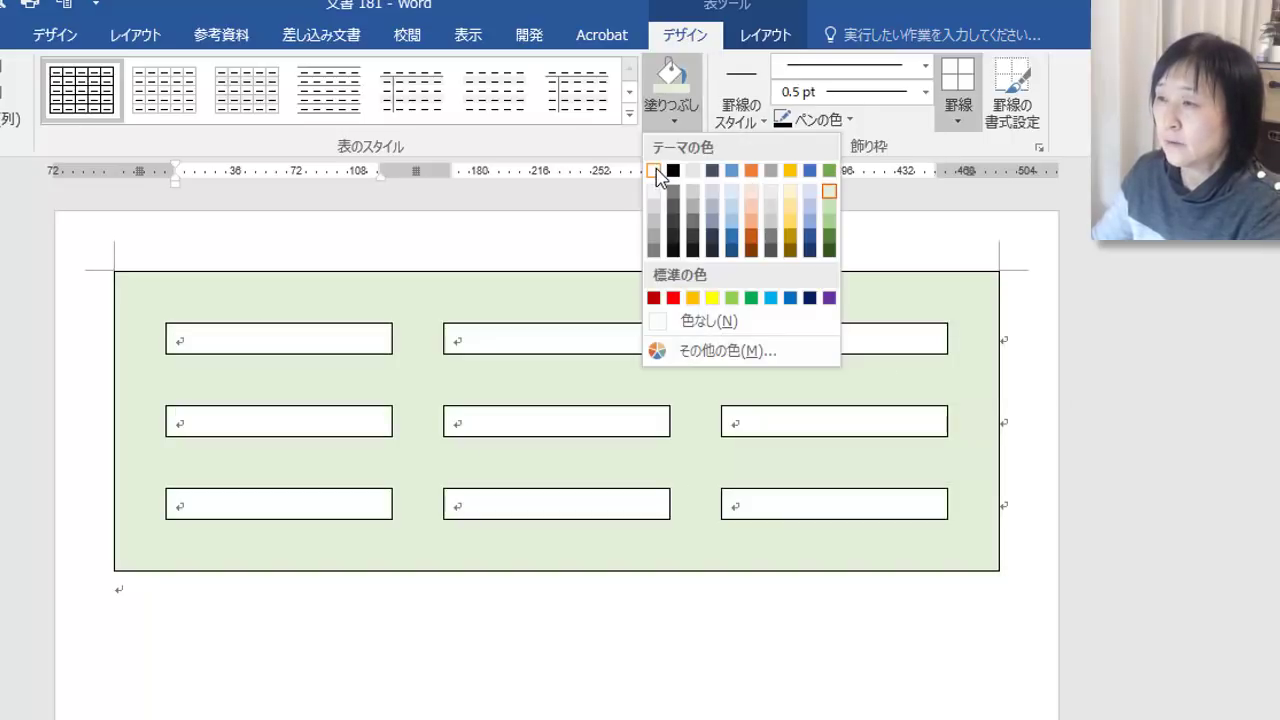
left_click(655, 172)
left_click(894, 634)
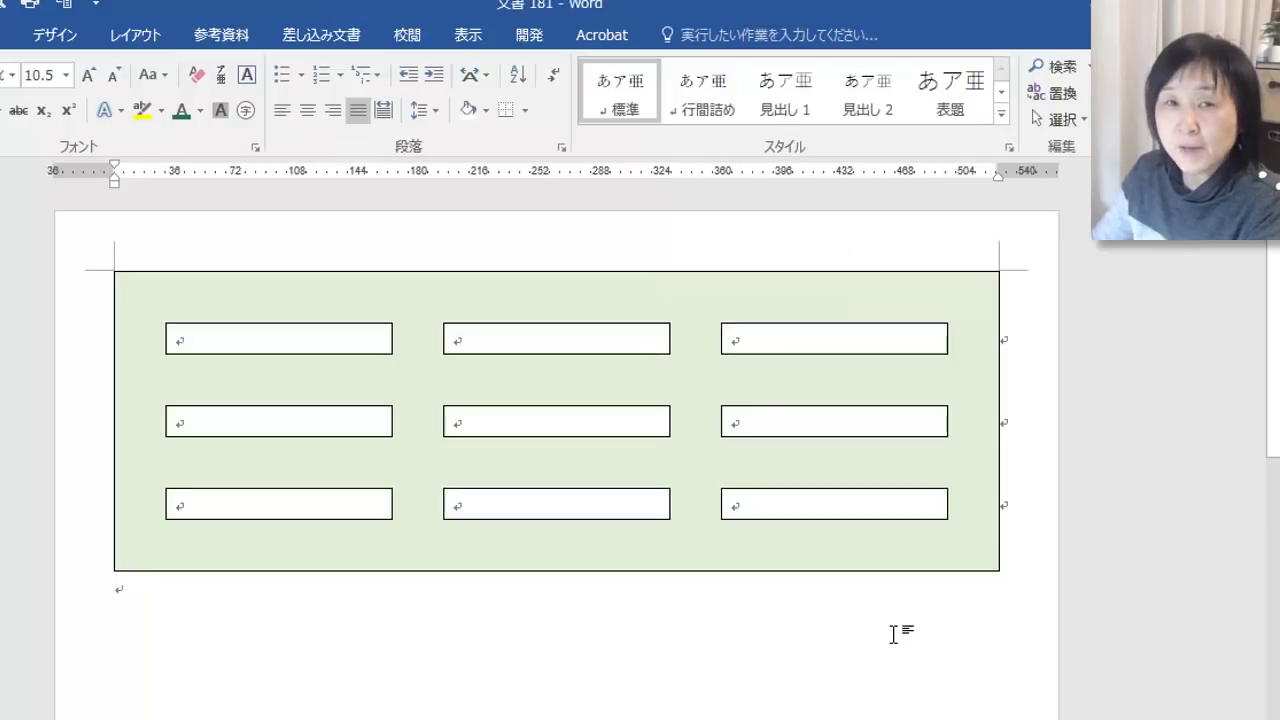
Remove all borders from the table with 枠なし
left_click(106, 264)
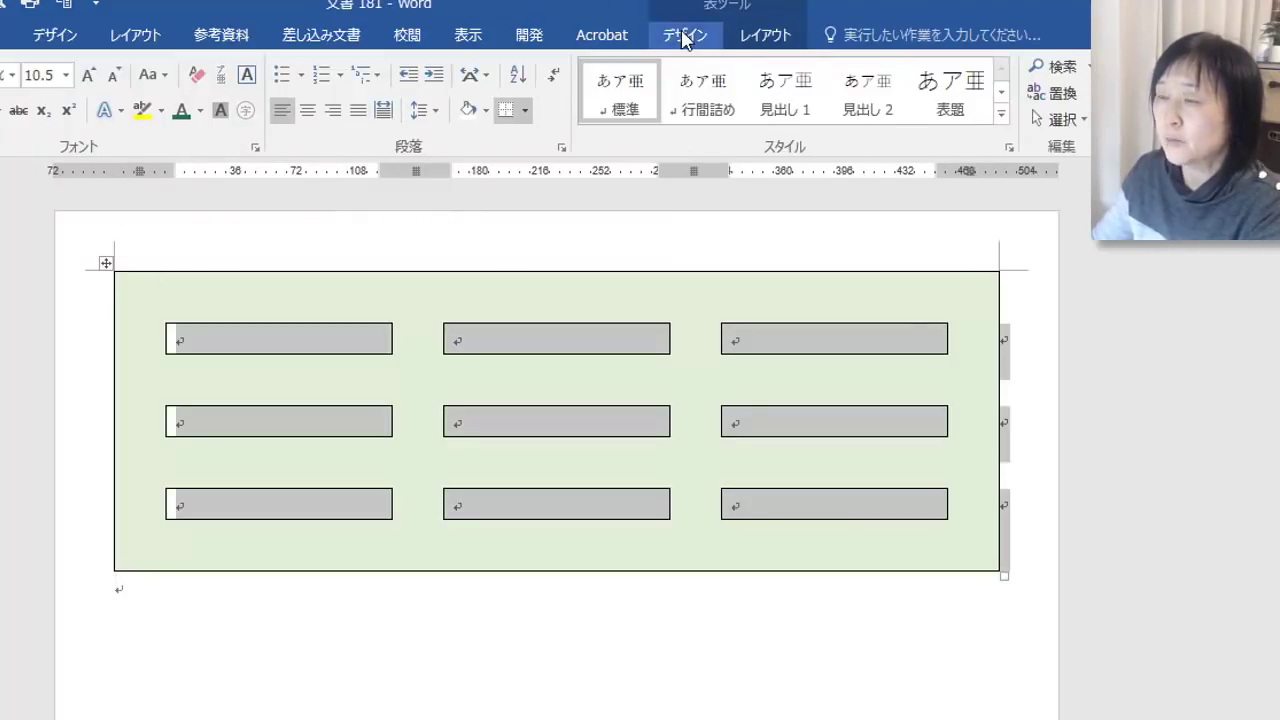
left_click(684, 36)
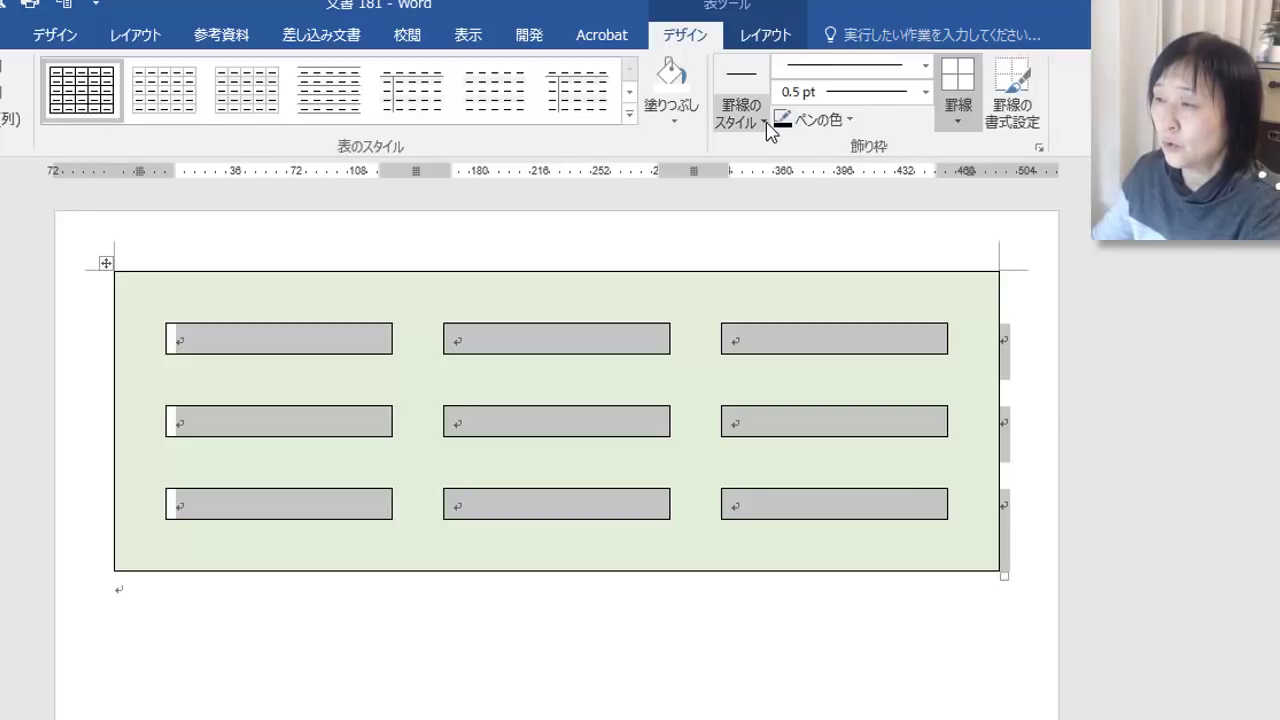
left_click(958, 110)
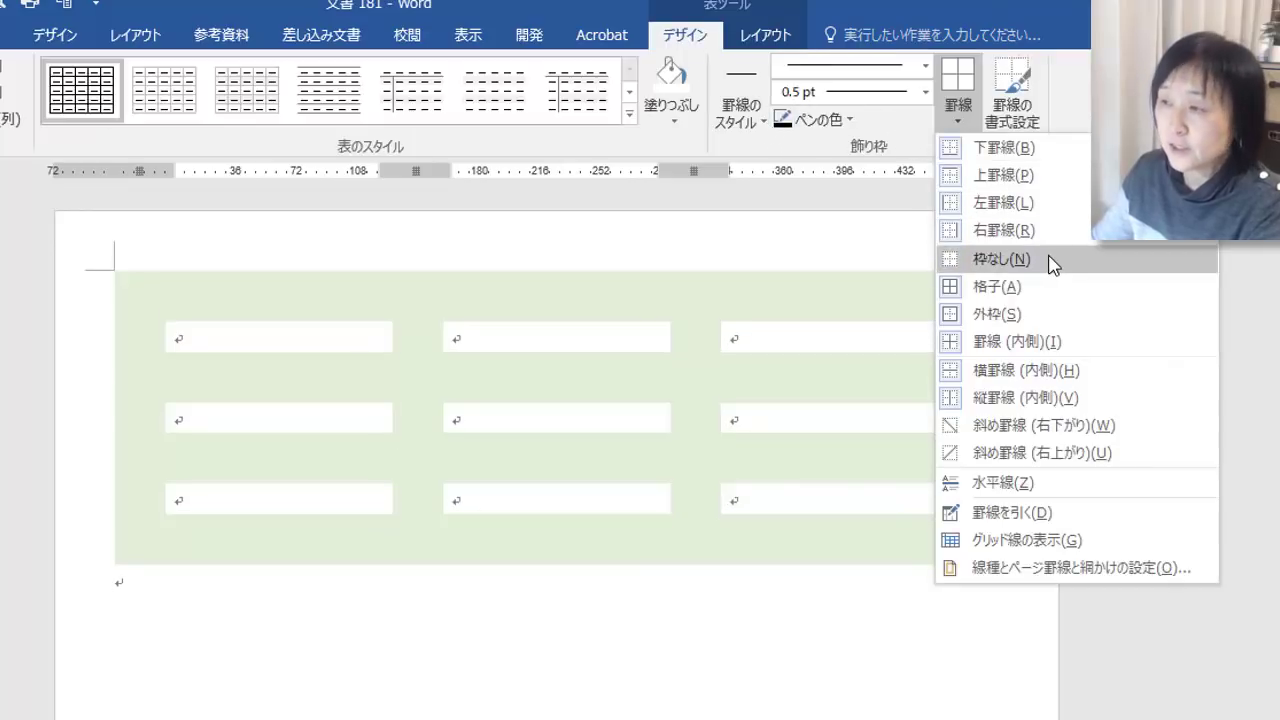
left_click(1052, 267)
left_click(932, 684)
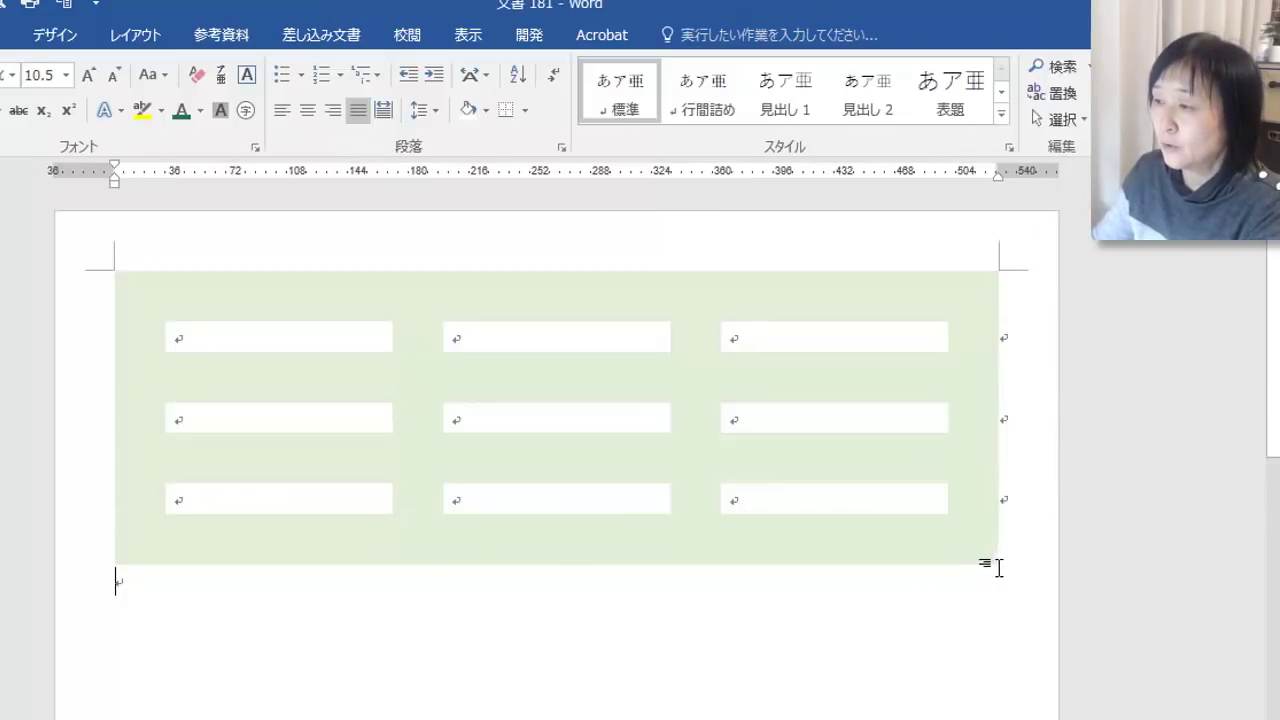
Make the table taller and merge the first two top-row cells into one
mouse_move(1002, 614)
left_click_drag(1002, 571, 997, 691)
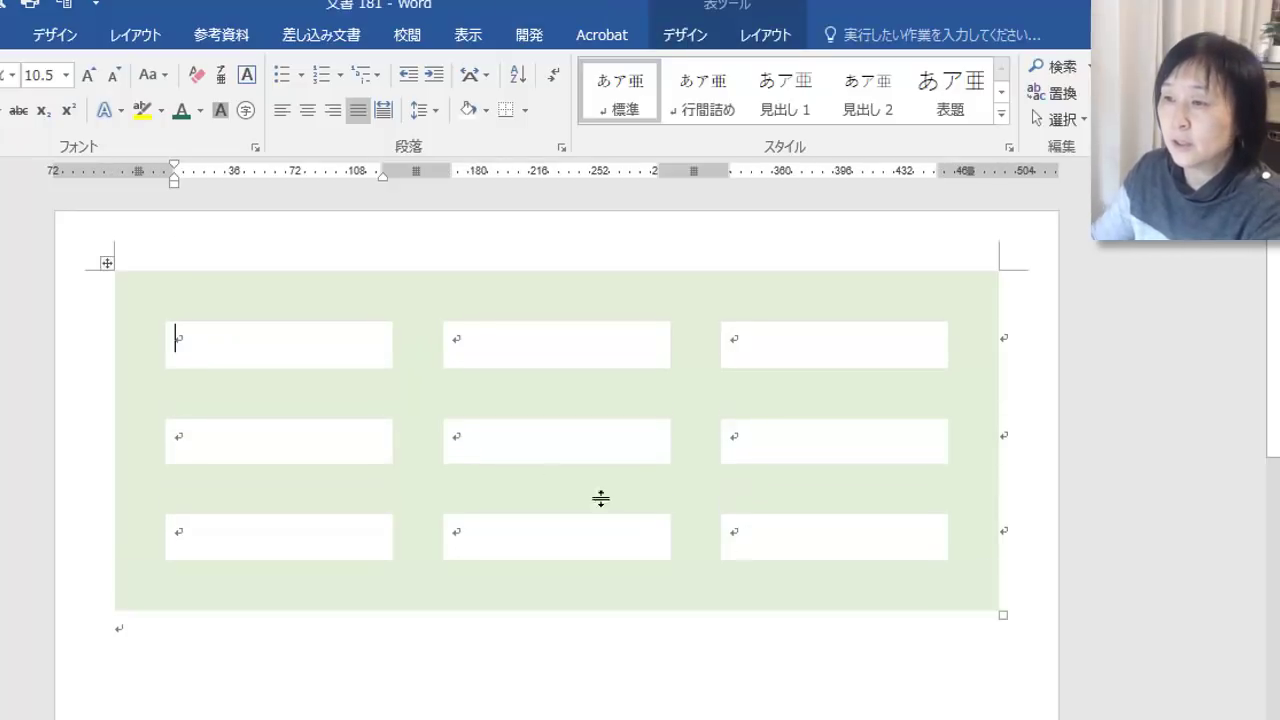
left_click_drag(240, 345, 500, 354)
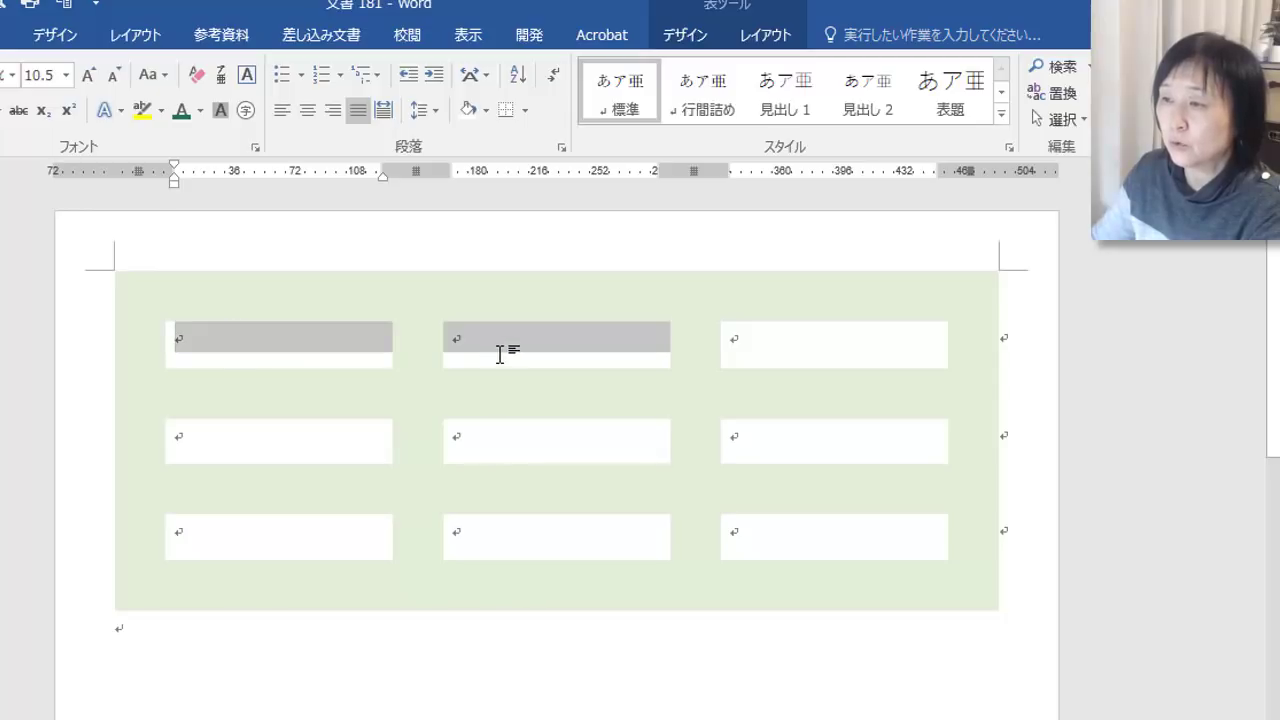
left_click(405, 72)
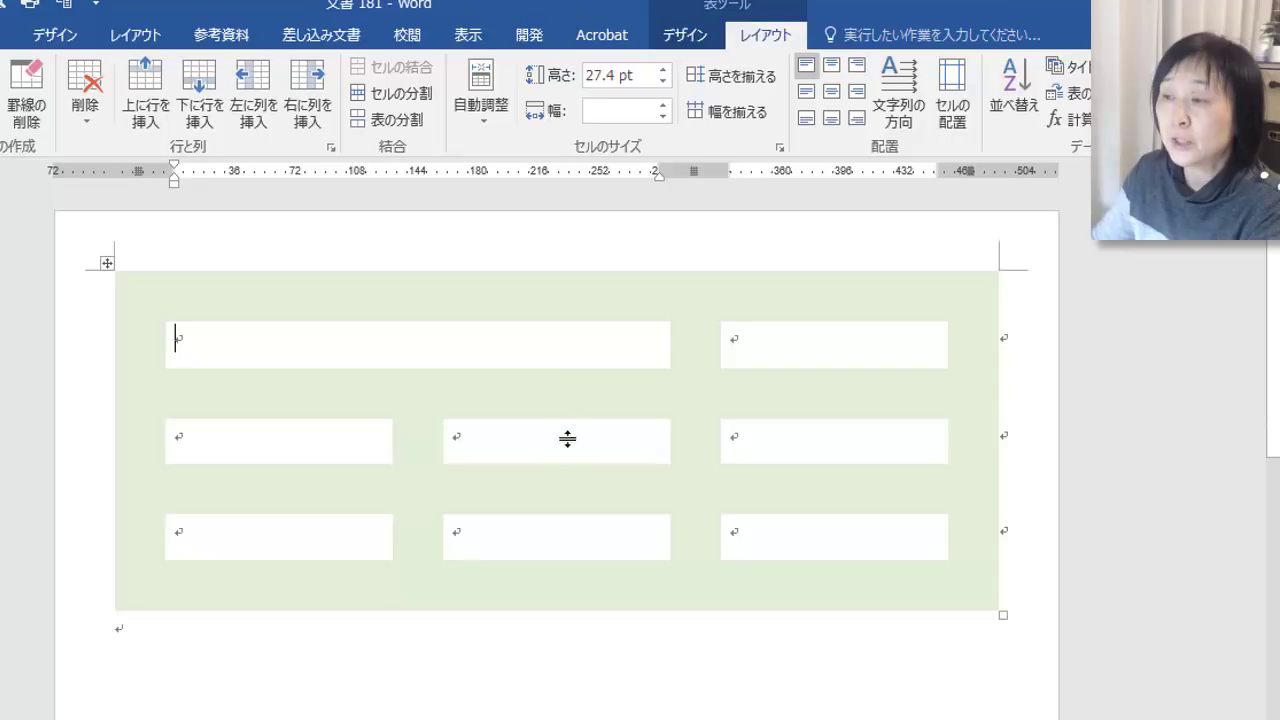
Drag the top row's lower border down so the row is about 96 pt tall
left_click_drag(567, 439, 587, 582)
left_click_drag(587, 490, 587, 480)
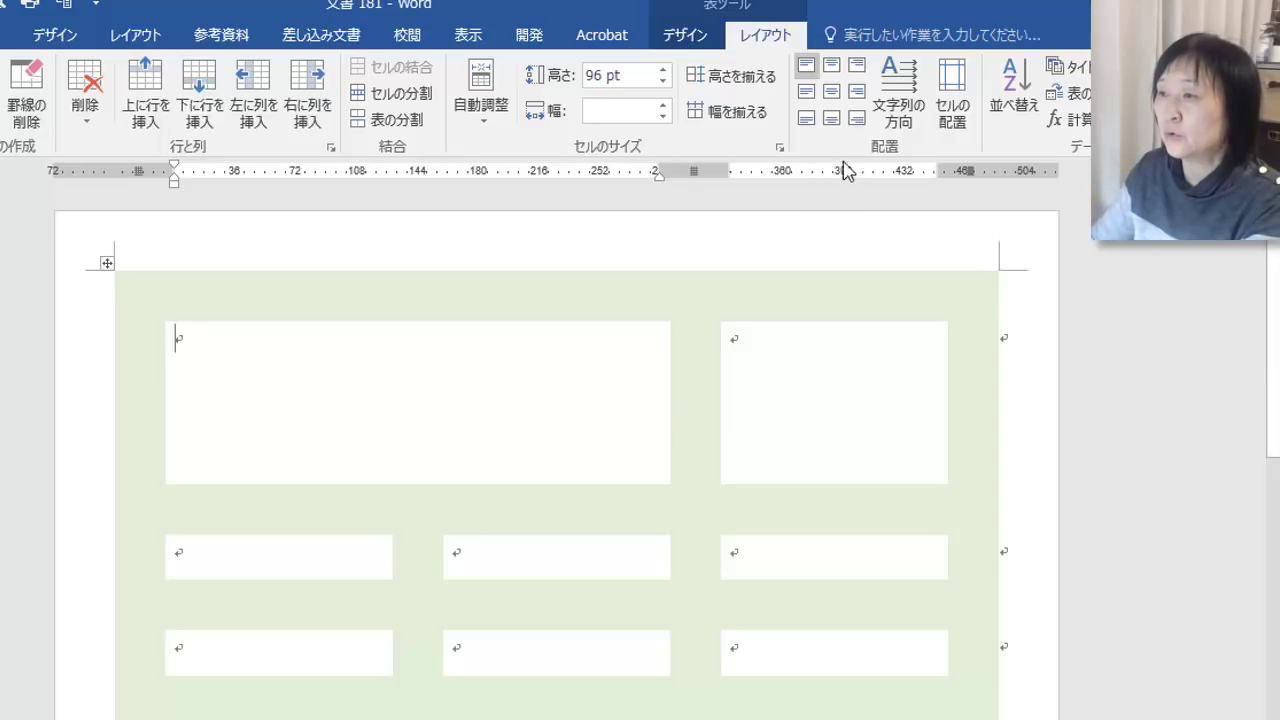
left_click(699, 49)
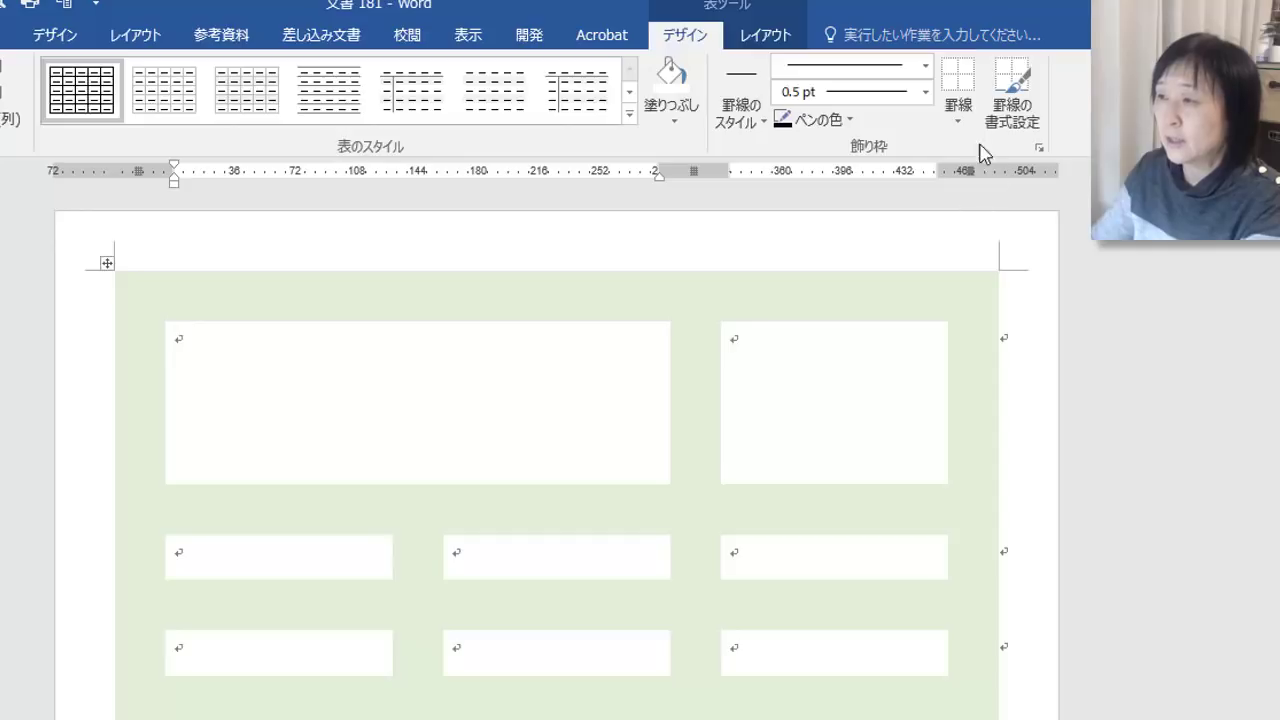
left_click(925, 93)
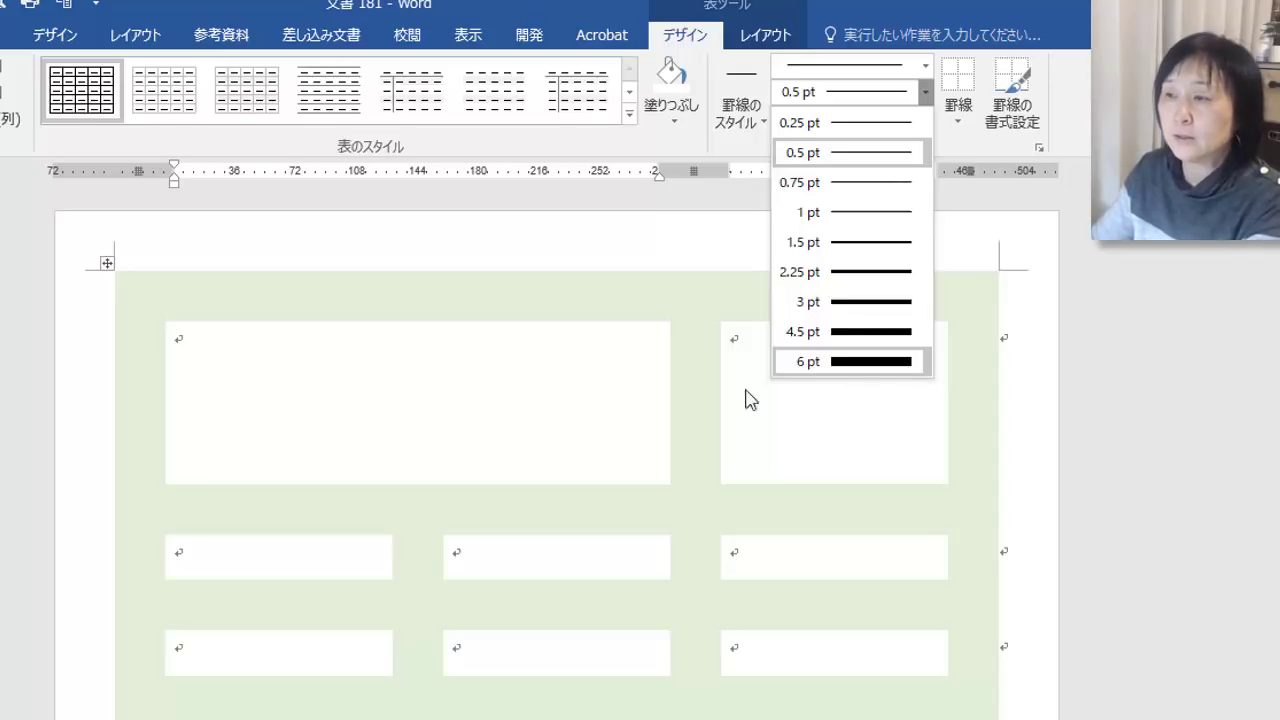
left_click(566, 289)
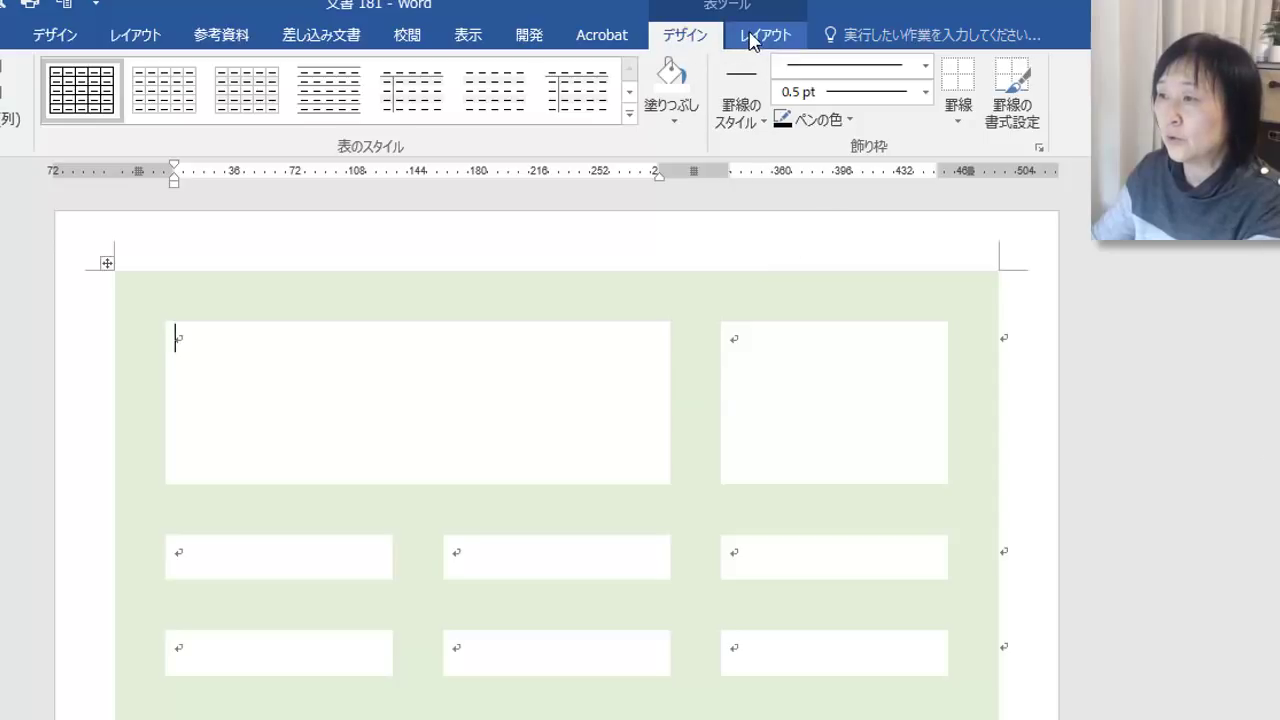
left_click(752, 40)
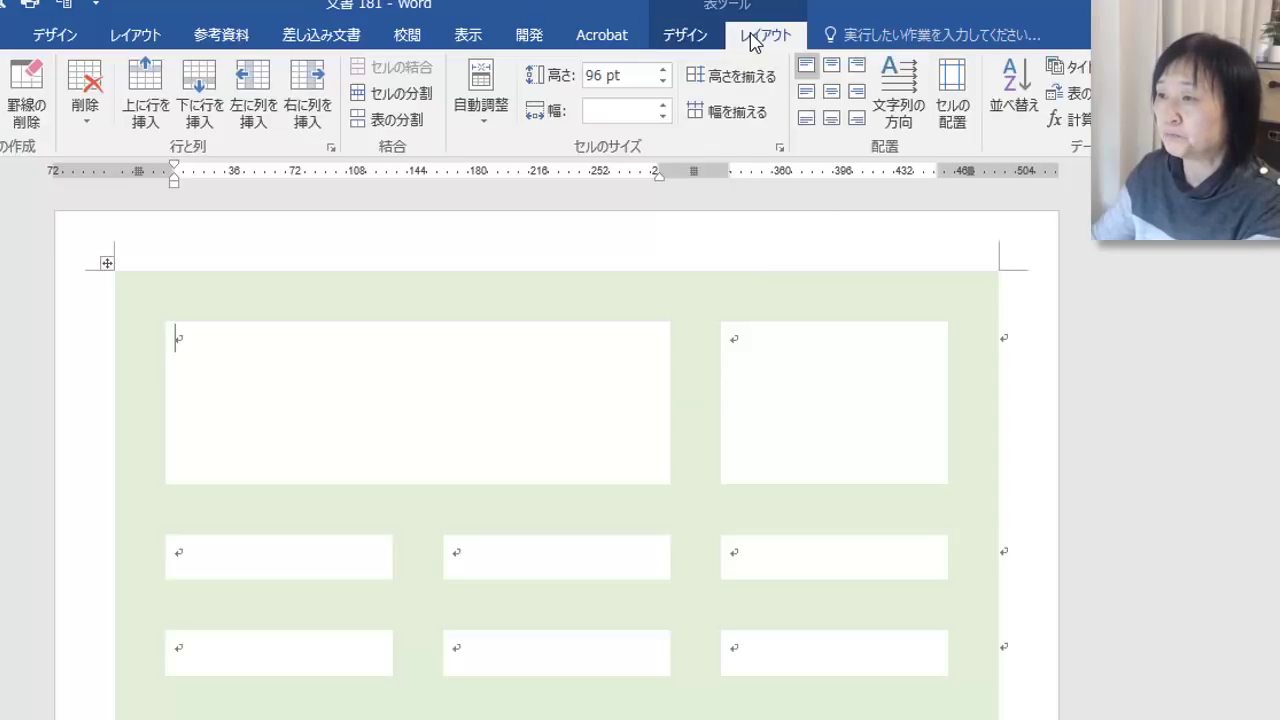
Change the table's cell spacing from 30 pt to 100 pt in Table Options
left_click(950, 85)
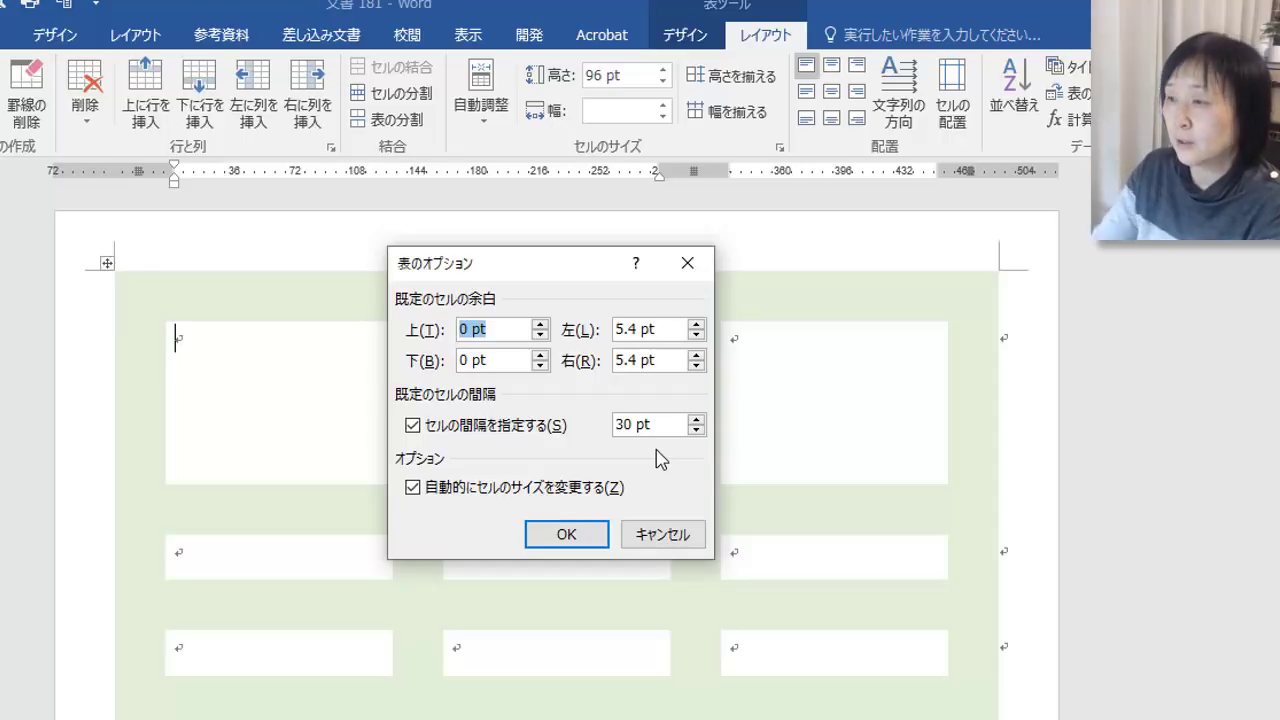
double_click(630, 424)
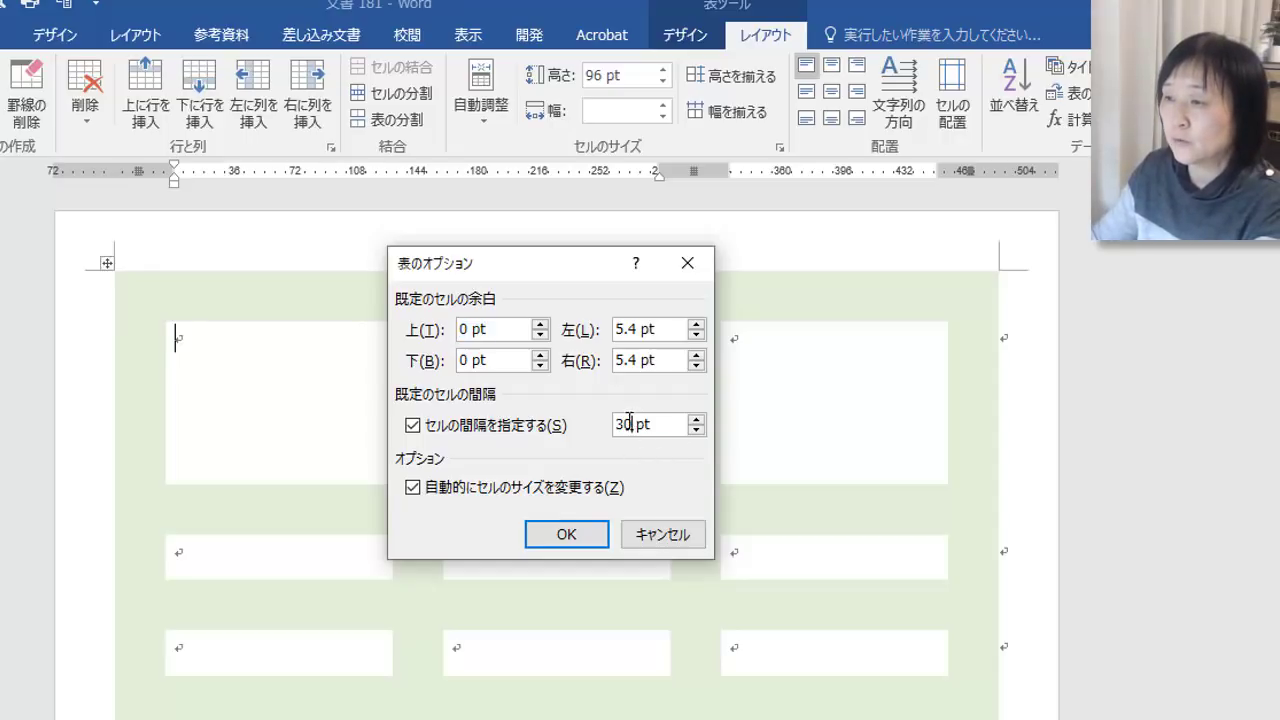
type("1")
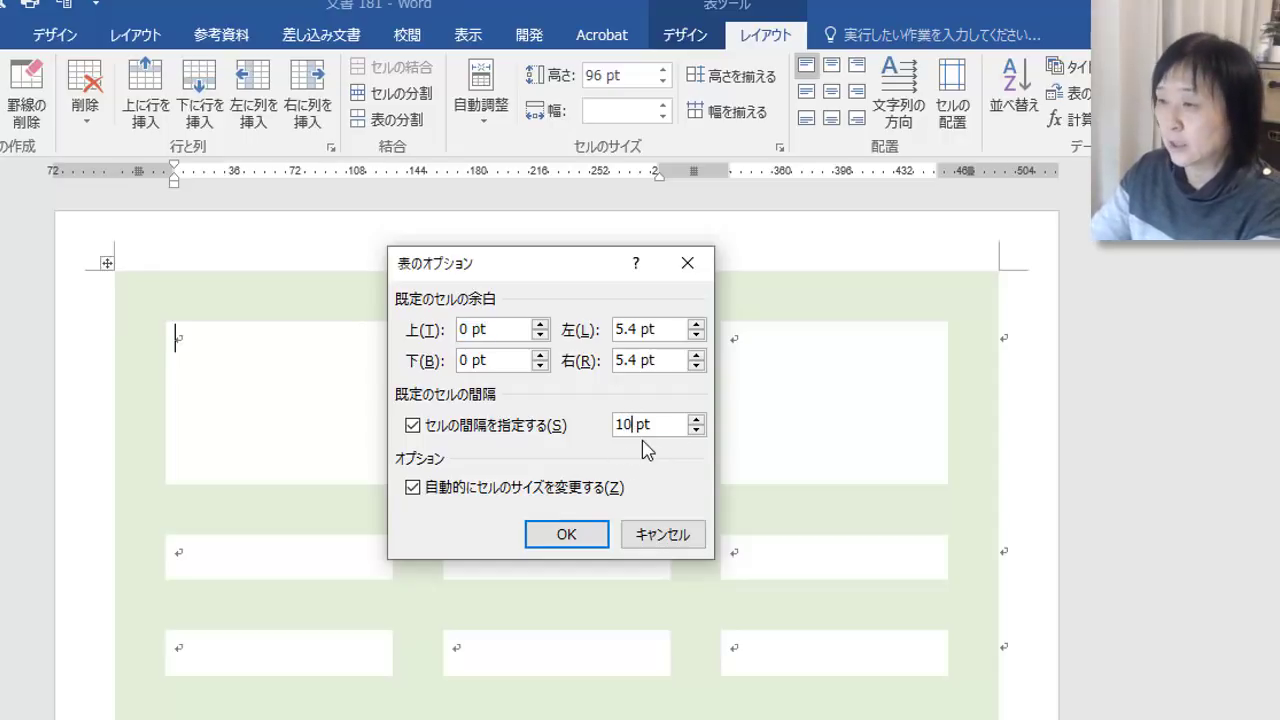
type("00")
key("Return")
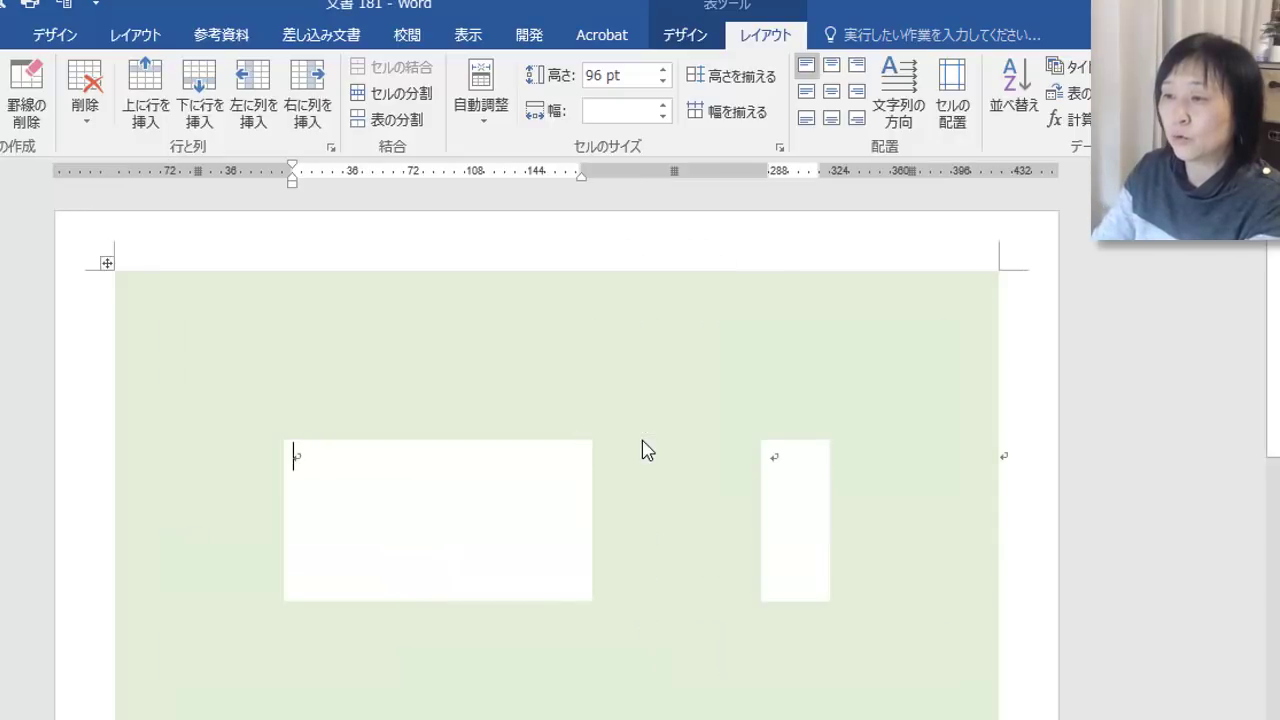